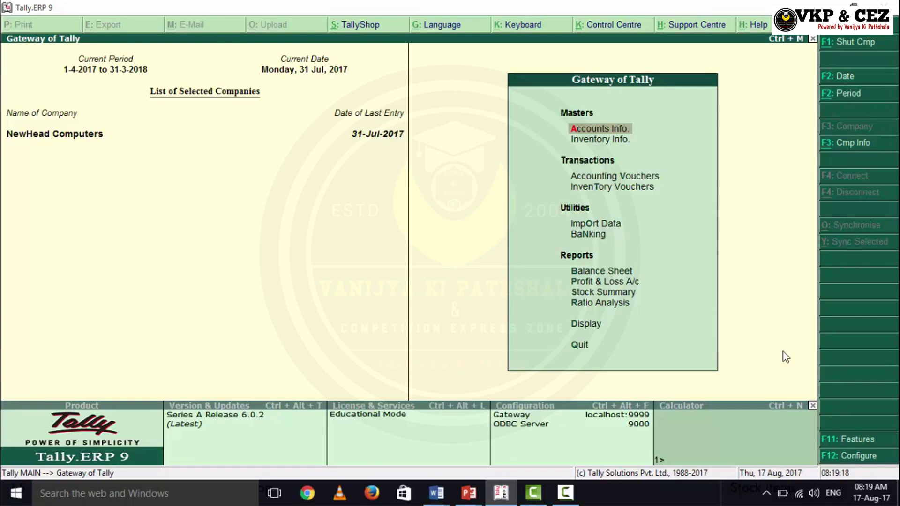
Open the CAPITAL ledger for alteration to check its details, and leave it without changes.
key(Return)
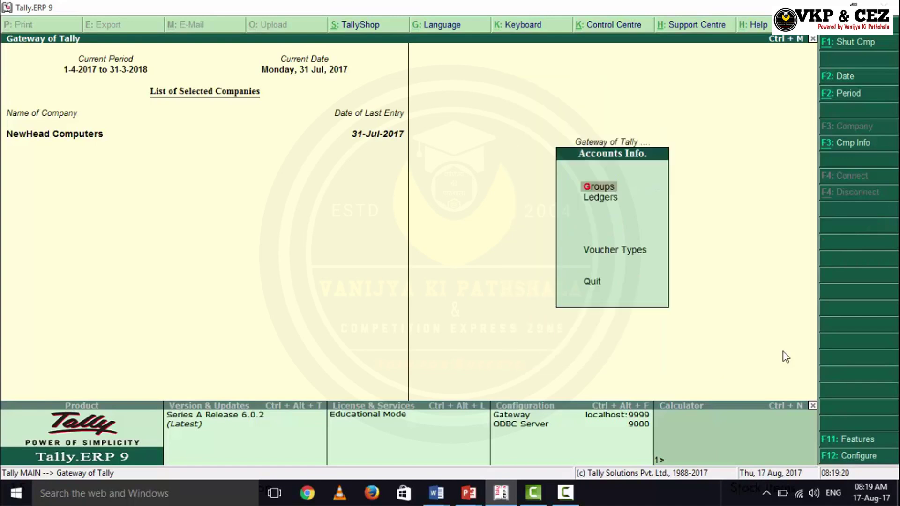
key(Down)
key(Return)
key(Down)
key(Down)
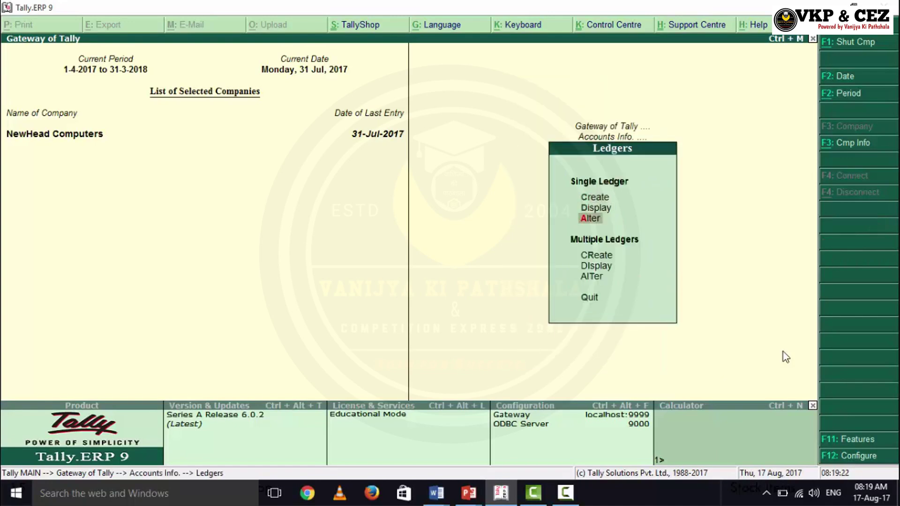
key(Return)
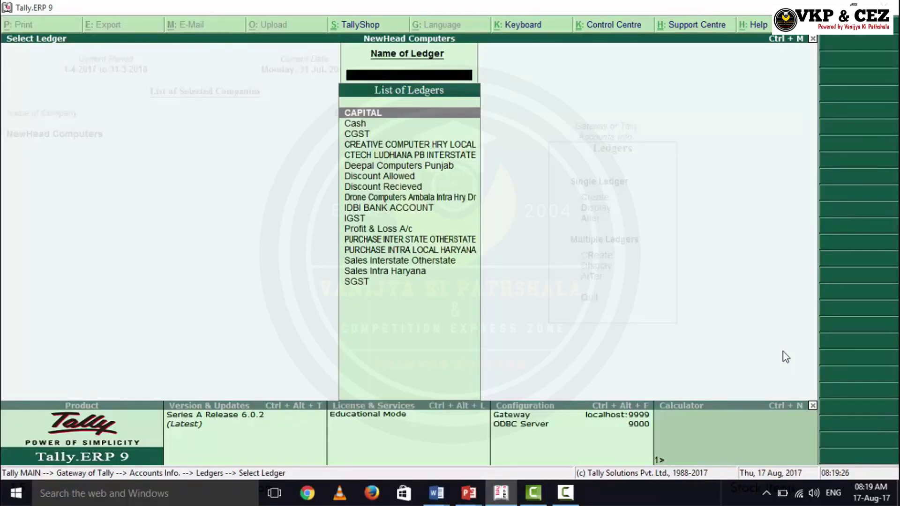
key(Return)
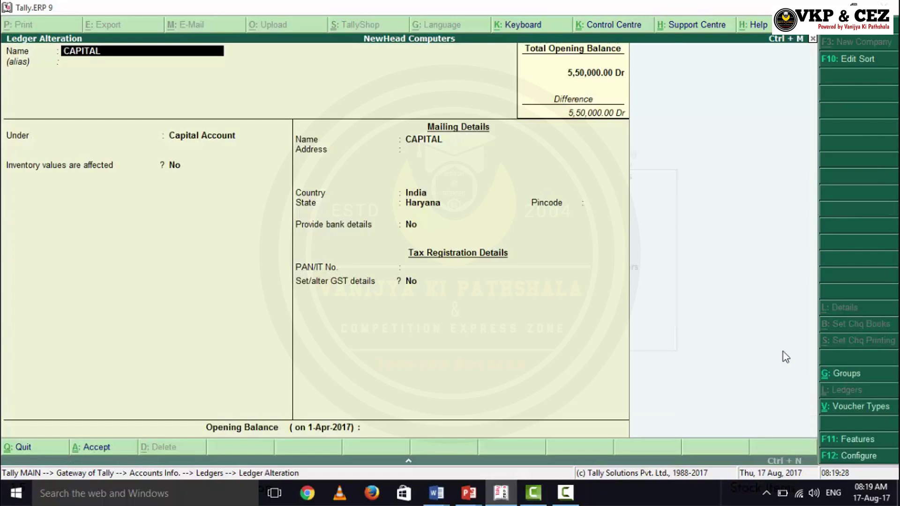
key(Escape)
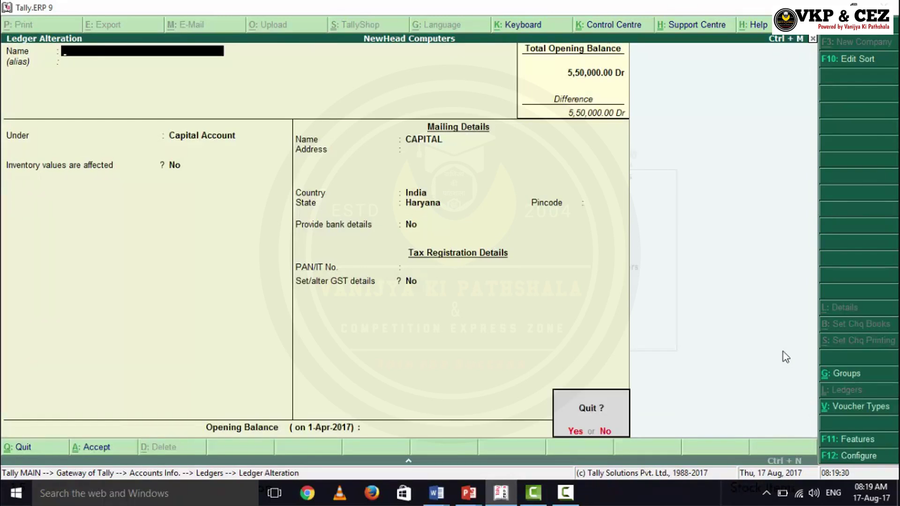
key(y)
Check the CREATIVE COMPUTER HRY LOCAL ledger's group and state in alteration mode, and leave it without changes.
key(Down)
key(Down)
key(Down)
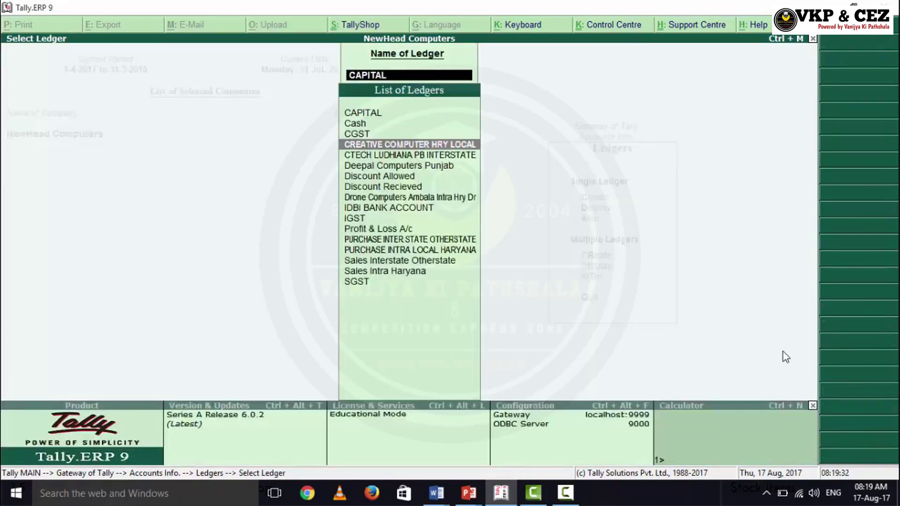
key(Return)
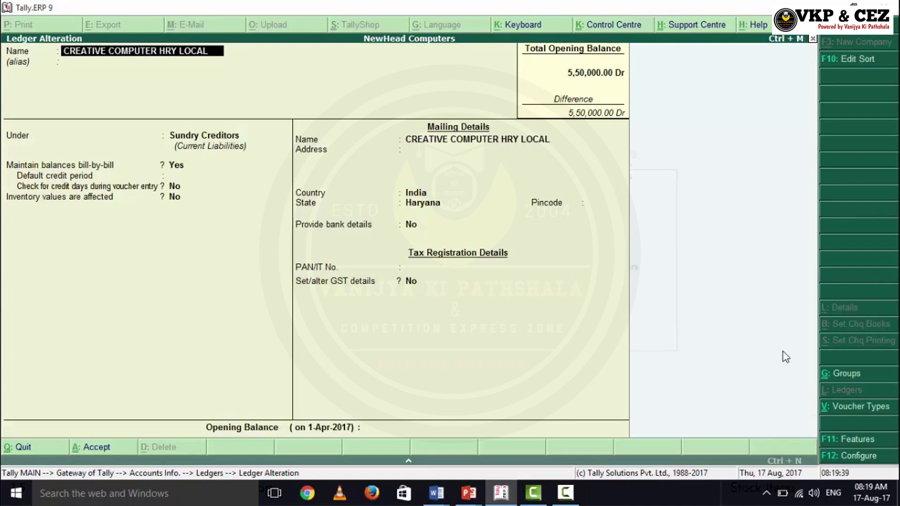
key(Escape)
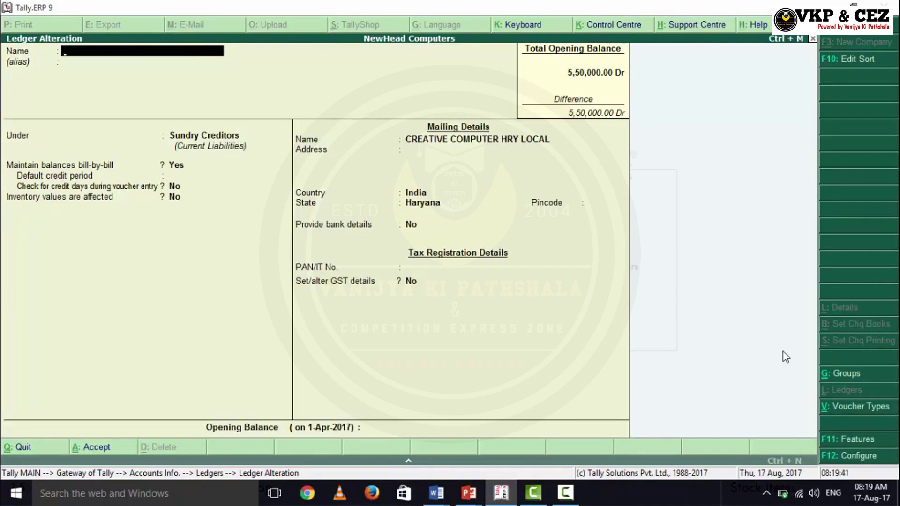
key(Escape)
key(y)
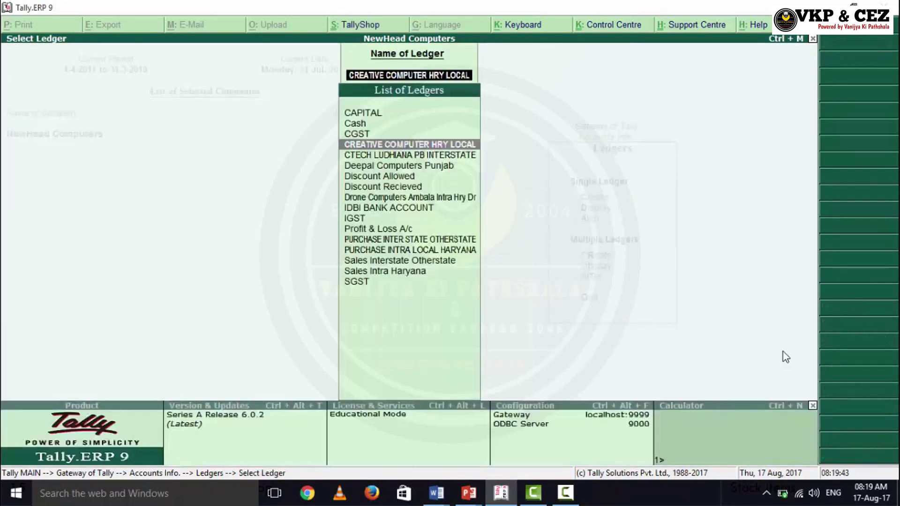
Review the GST registration details of the CTECH LUDHIANA PB INTERSTATE ledger and accept the ledger with its existing values.
key(Down)
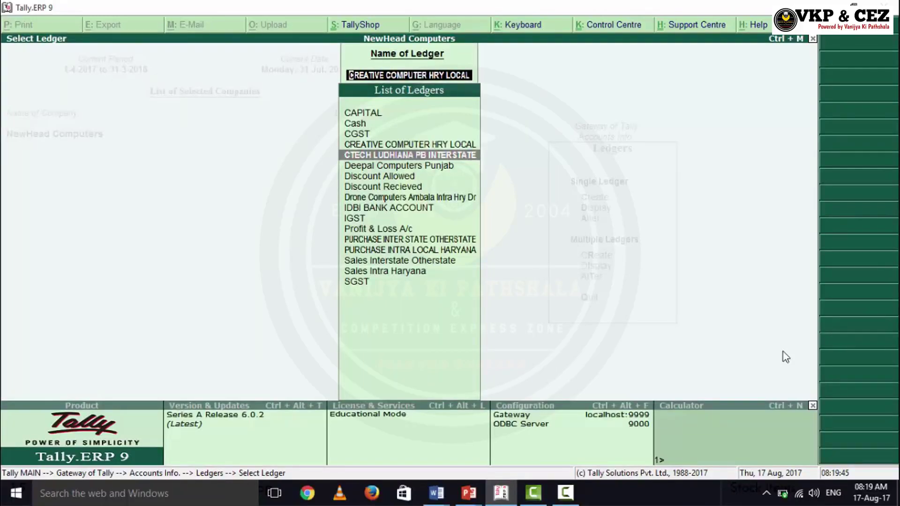
key(Return)
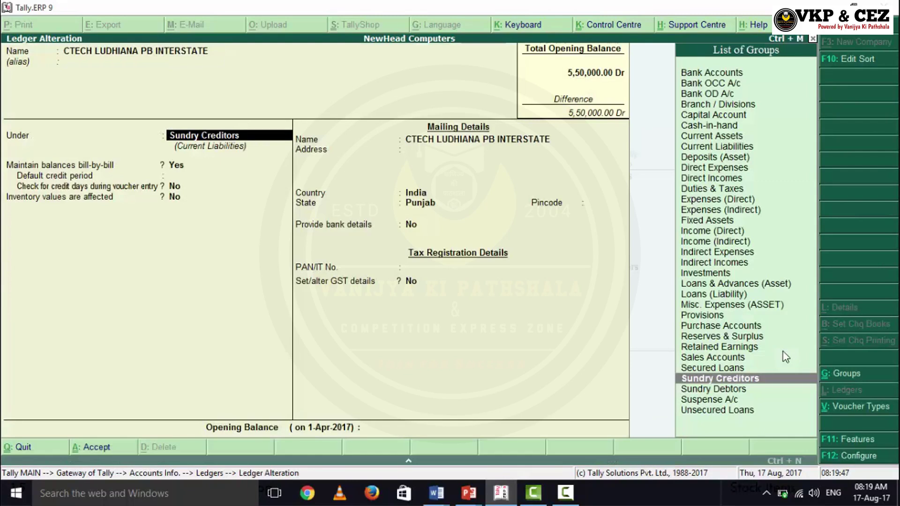
key(Return)
key(Return)
key(Return)
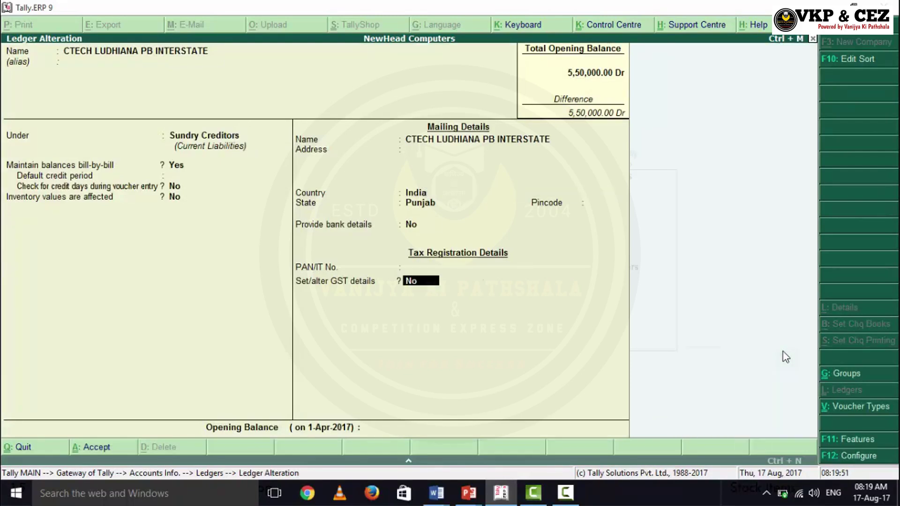
key(y)
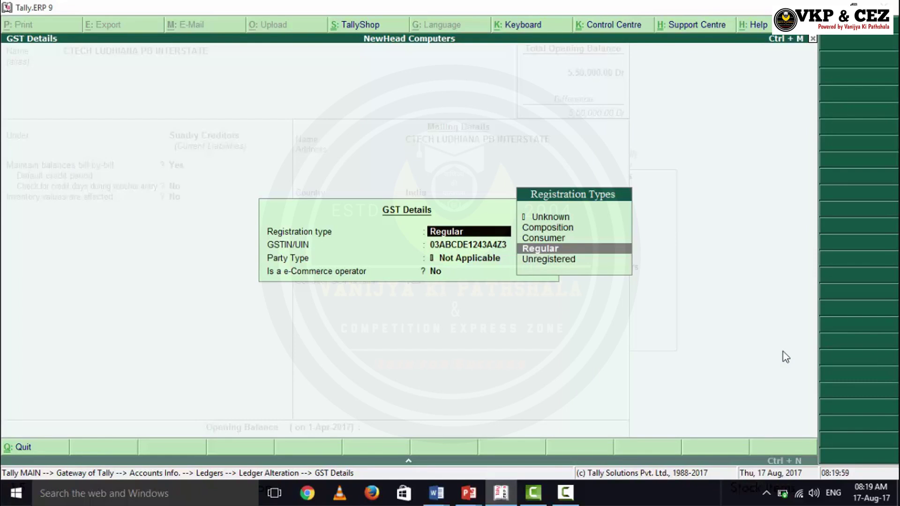
key(Return)
key(Return)
key(Return)
key(Return)
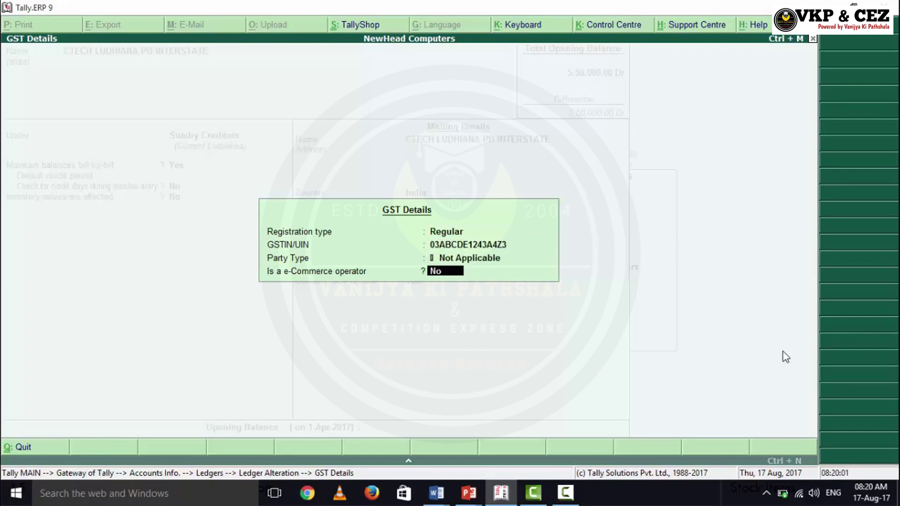
key(Return)
key(Return)
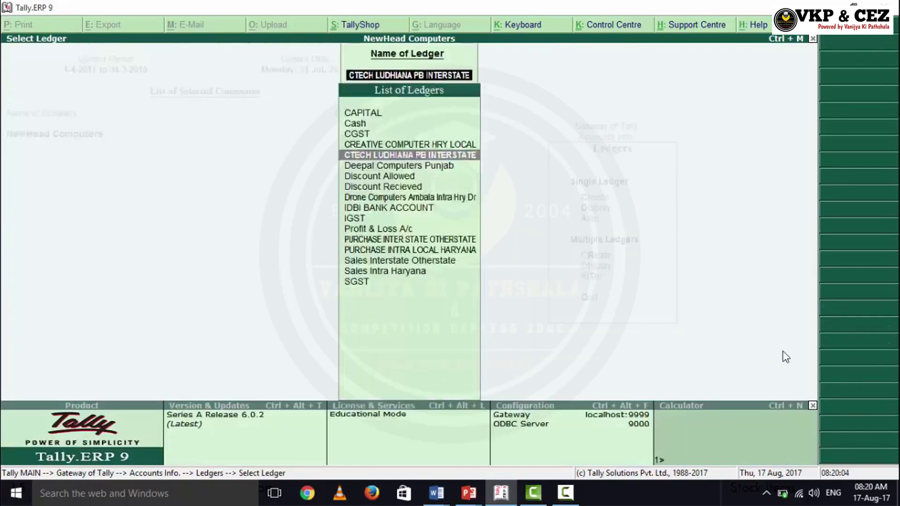
Examine the ledger list for the party, discount, bank, GST, purchase and sales ledgers, and return to the Gateway of Tally.
key(Down)
key(Down)
key(Down)
key(Down)
key(Down)
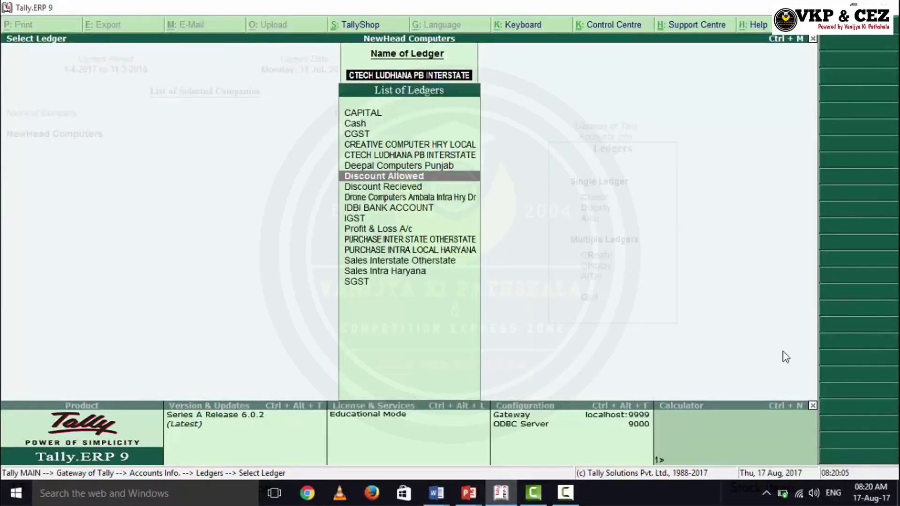
key(Down)
key(Down)
key(Down)
key(Down)
key(Down)
key(Up)
key(Up)
key(Up)
key(Up)
key(Up)
key(Up)
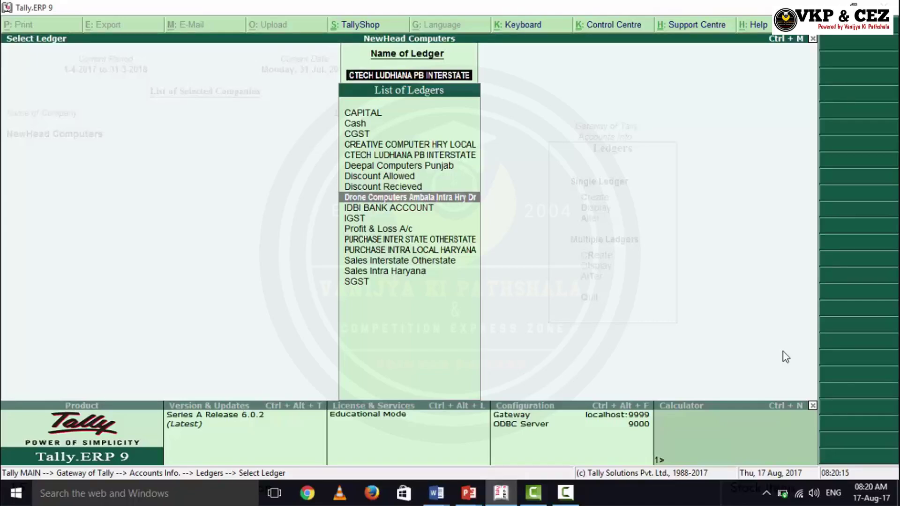
key(Up)
key(Up)
key(Up)
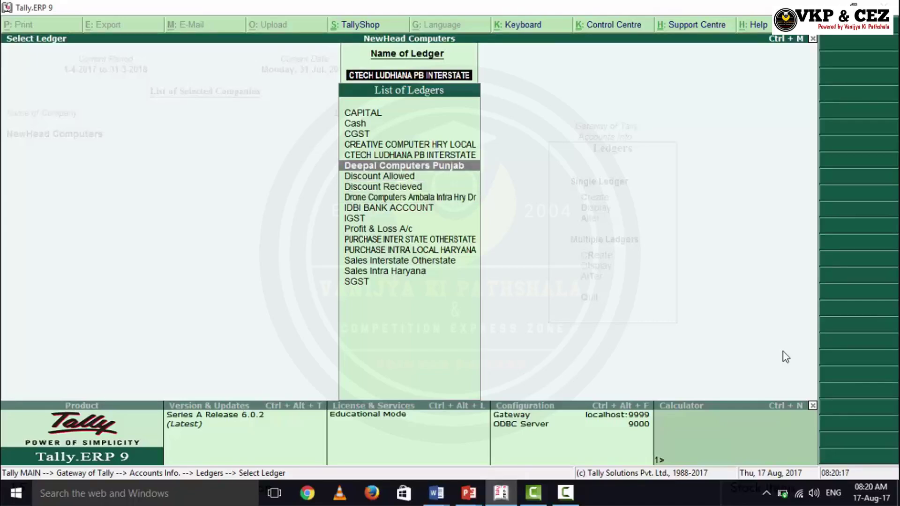
key(Down)
key(Down)
key(Down)
key(Down)
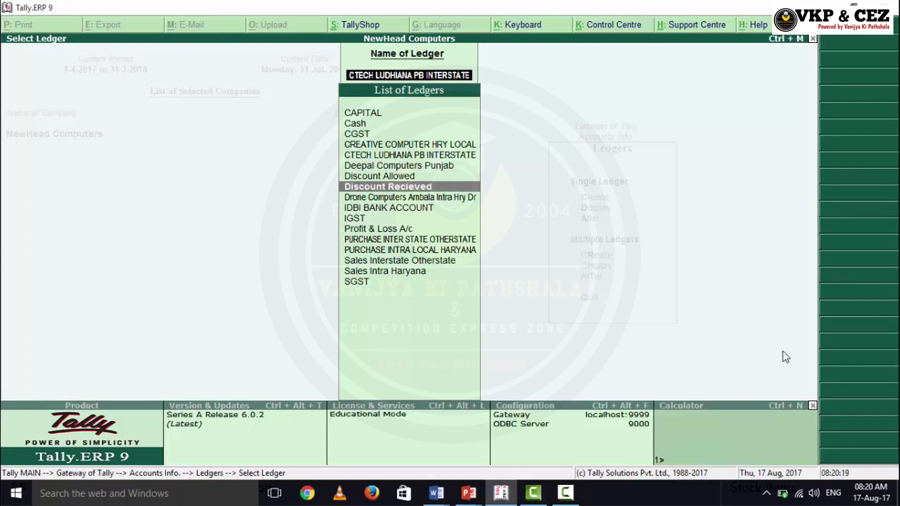
key(Down)
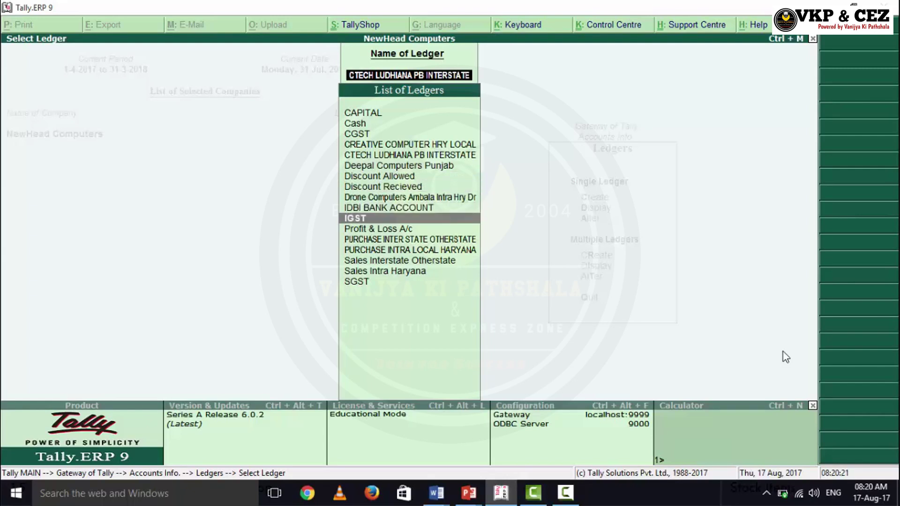
key(Down)
key(Down)
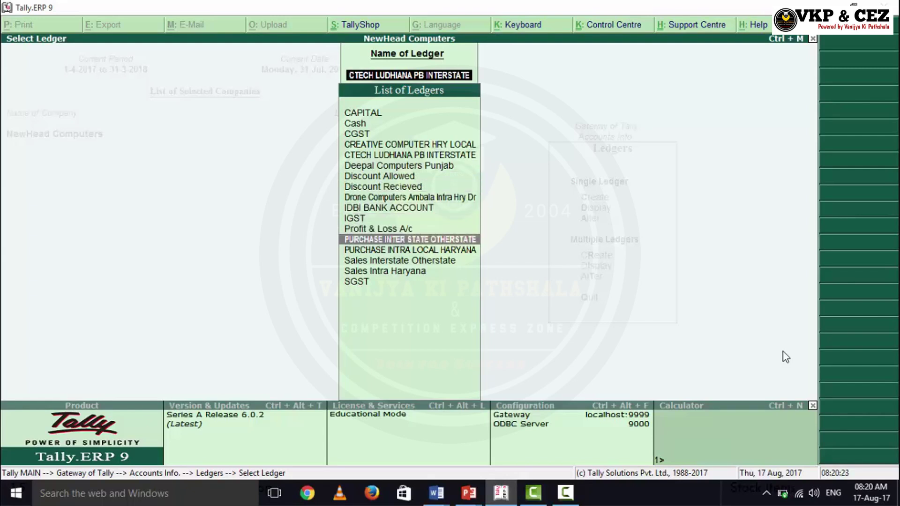
key(Down)
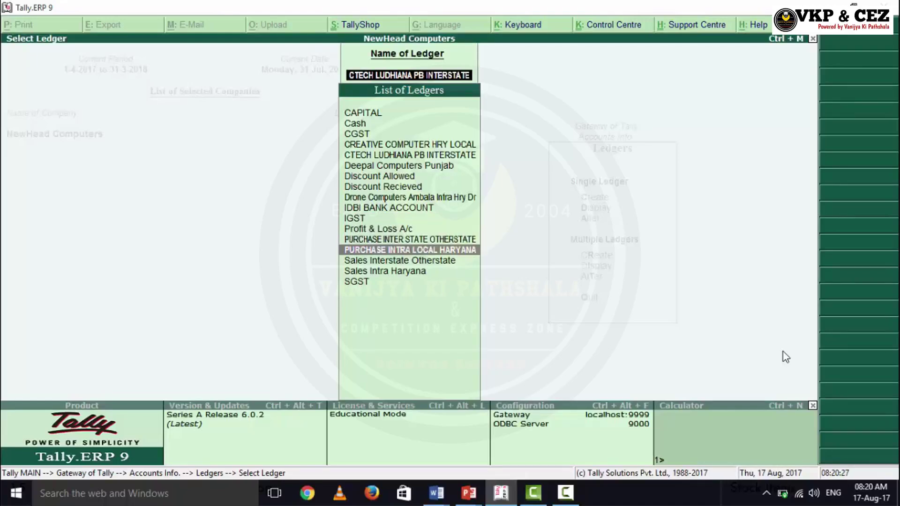
key(Down)
key(Down)
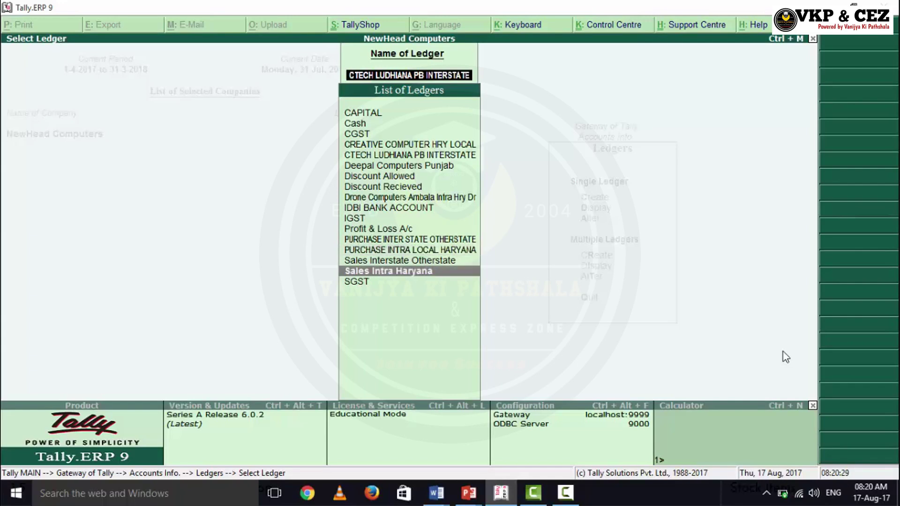
key(Up)
key(Up)
key(Down)
key(Down)
key(Up)
key(Up)
key(Up)
key(Up)
key(Up)
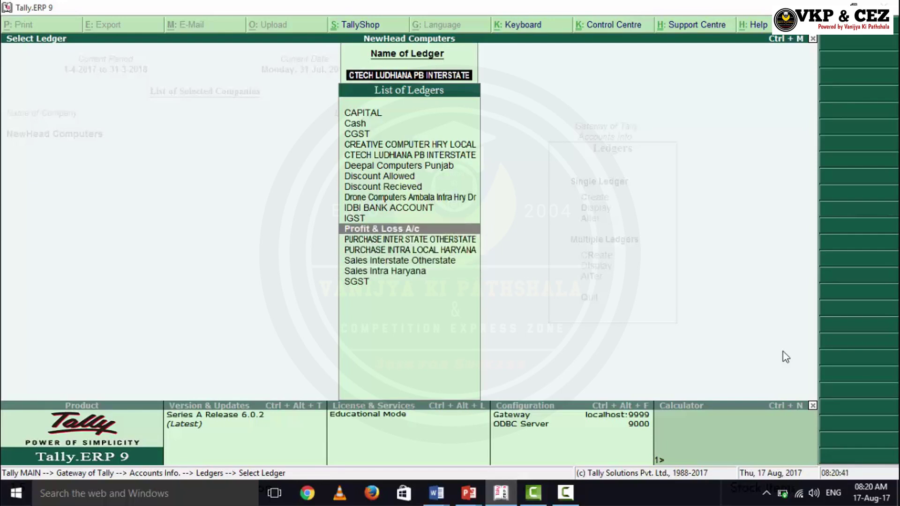
key(Up)
key(Up)
key(Up)
key(Up)
key(Up)
key(Up)
key(Up)
key(Up)
key(Down)
key(Down)
key(Down)
key(Down)
key(Down)
key(Down)
key(Down)
key(Down)
key(Down)
key(Down)
key(Down)
key(Down)
key(Down)
key(Down)
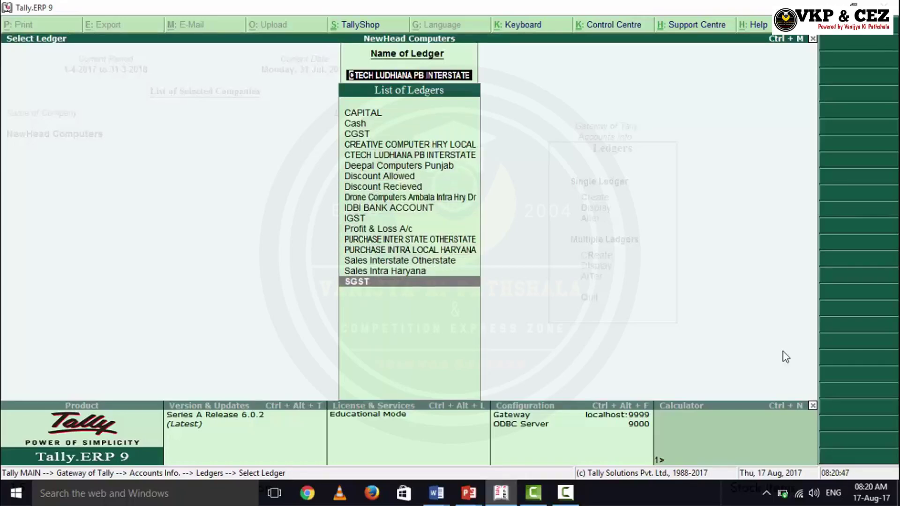
key(Escape)
key(Escape)
key(Escape)
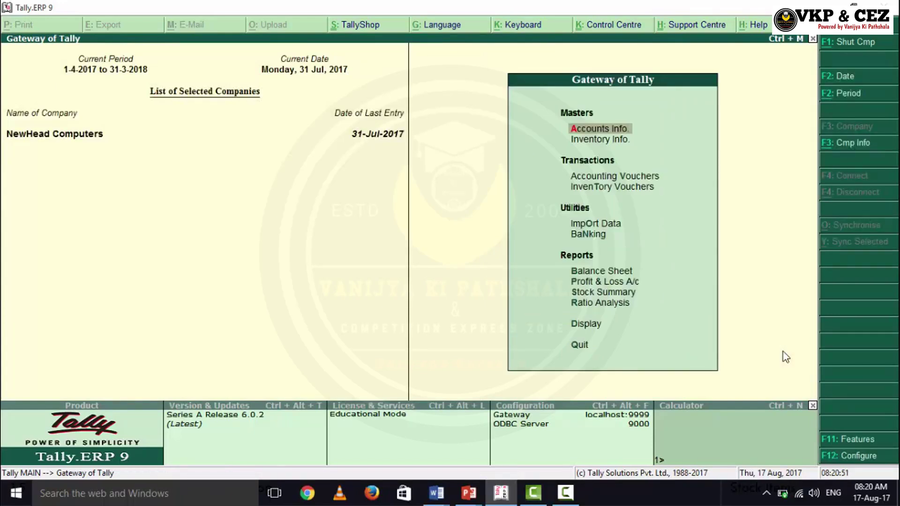
Open the Day Book report for the company.
key(Up)
key(Up)
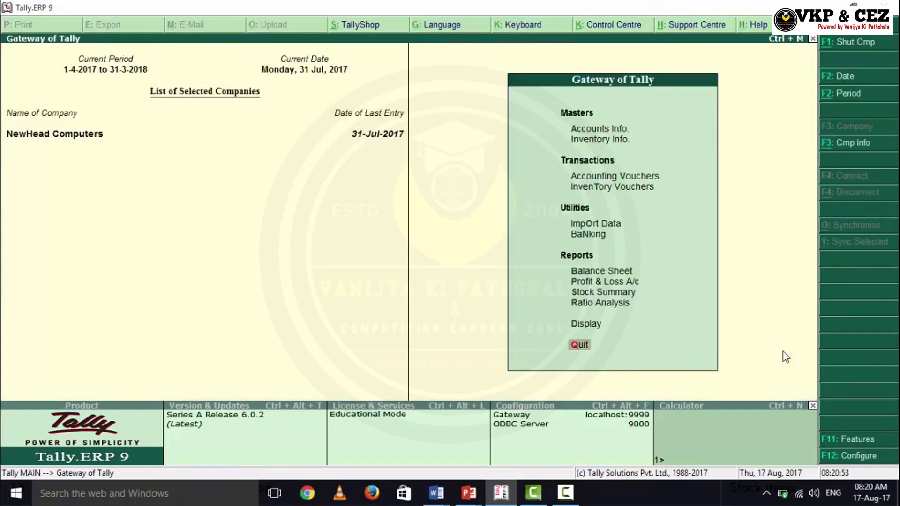
key(Return)
key(Down)
key(Return)
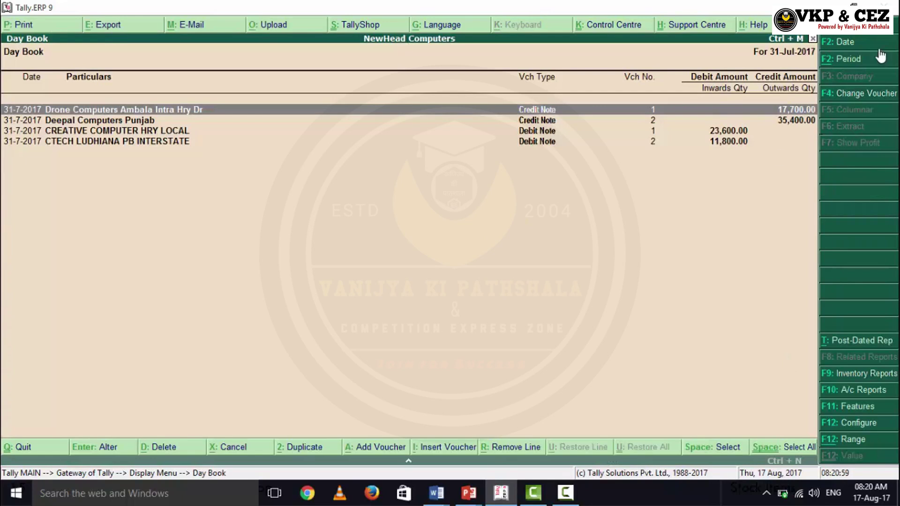
Set the Day Book period to run from 1-4-2017 to 31-7-2017.
click(850, 60)
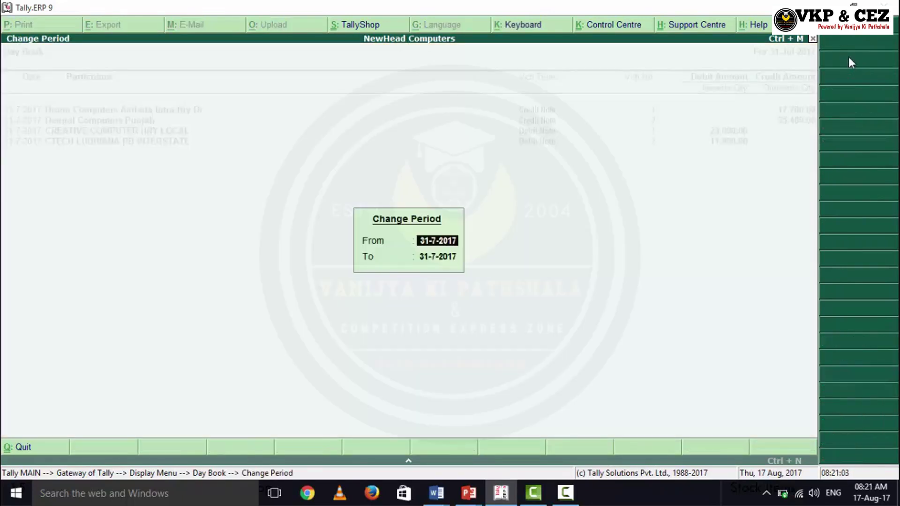
text(1-4)
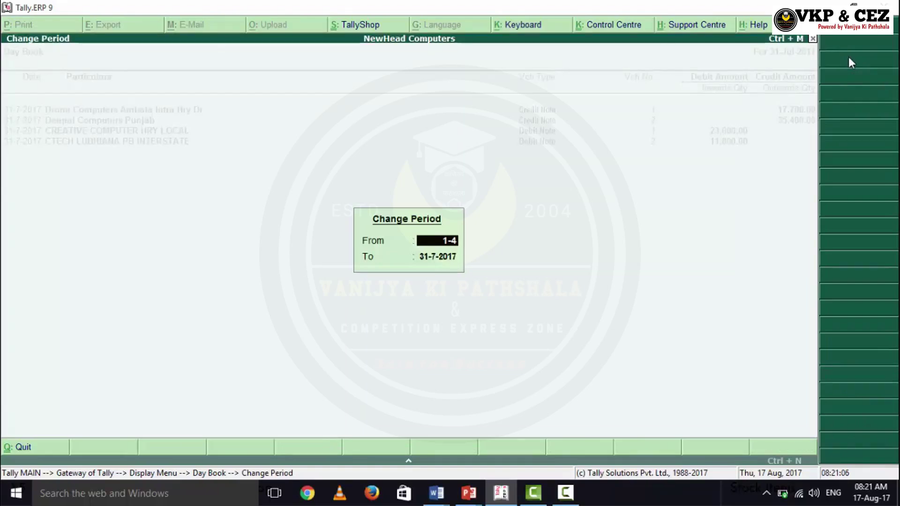
key(Return)
key(Return)
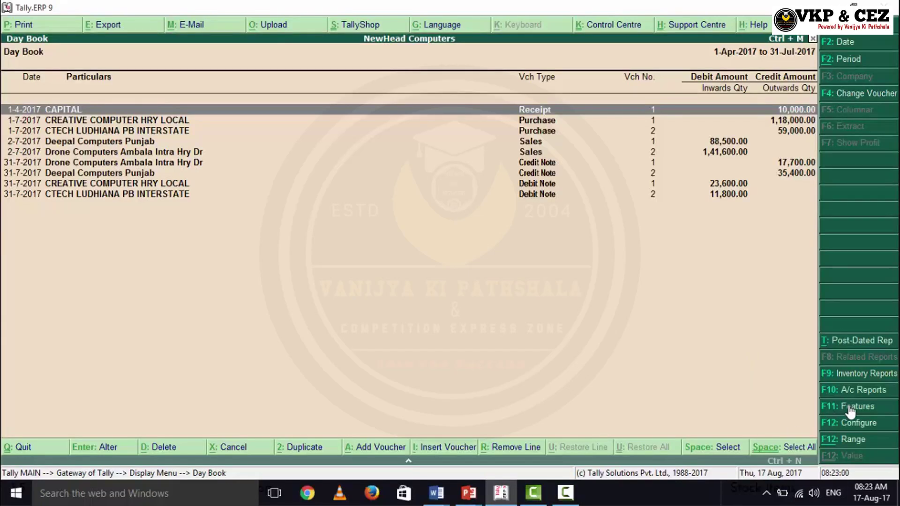
Review the credit and debit note invoice-mode options in the company's accounting features, and accept the existing settings.
click(851, 407)
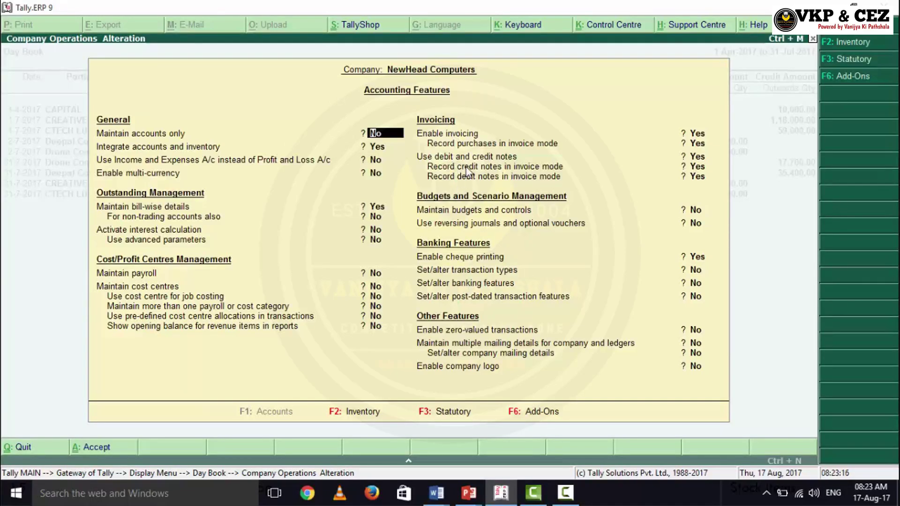
click(701, 169)
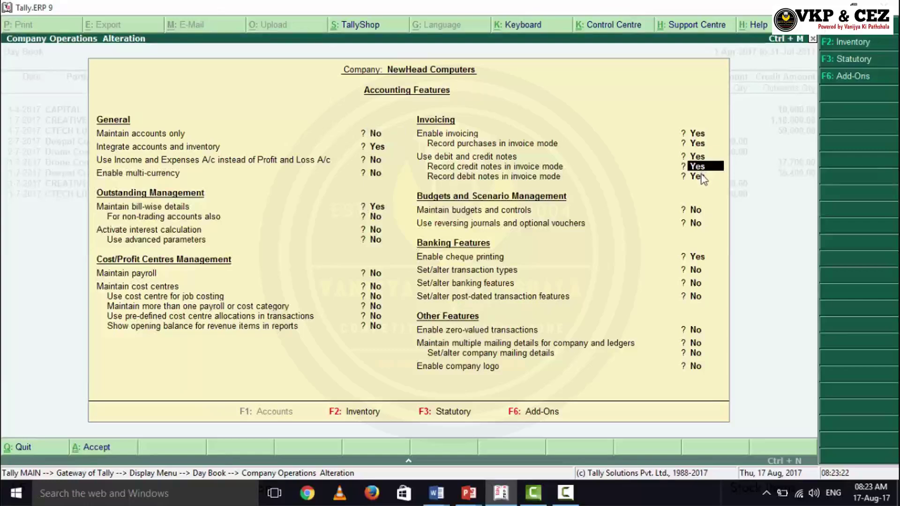
key(Return)
key(Return)
key(Return)
key(Return)
key(Return)
key(Return)
key(Return)
key(Return)
key(Return)
key(Return)
key(Return)
key(Return)
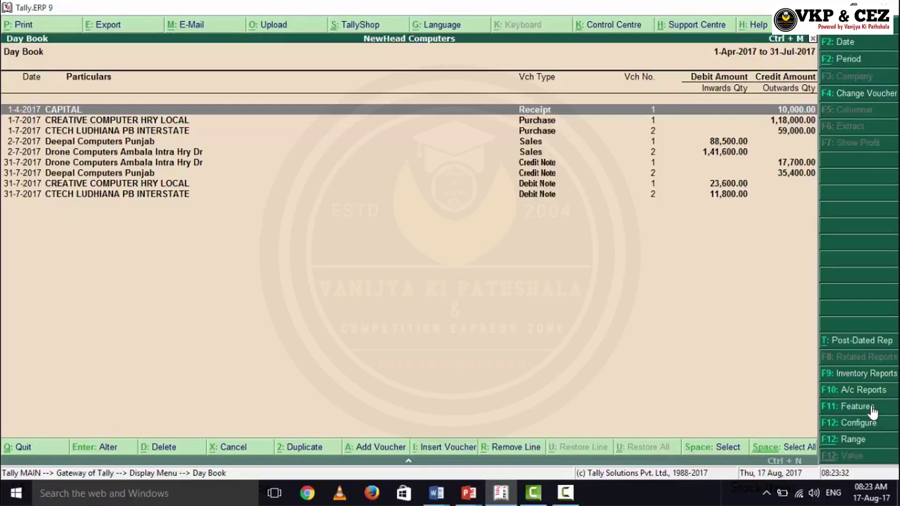
Open the company's GST details from the statutory and taxation features by setting Set/alter GST details to Yes.
key(F11)
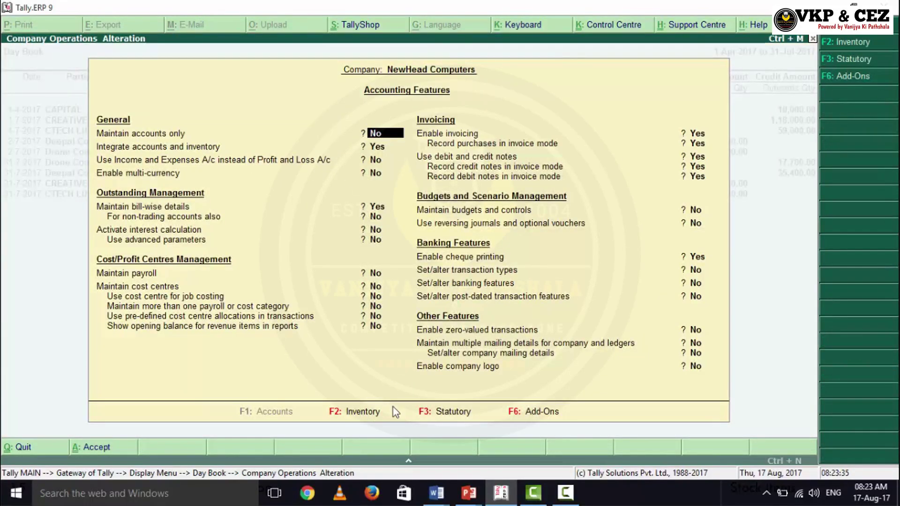
click(443, 412)
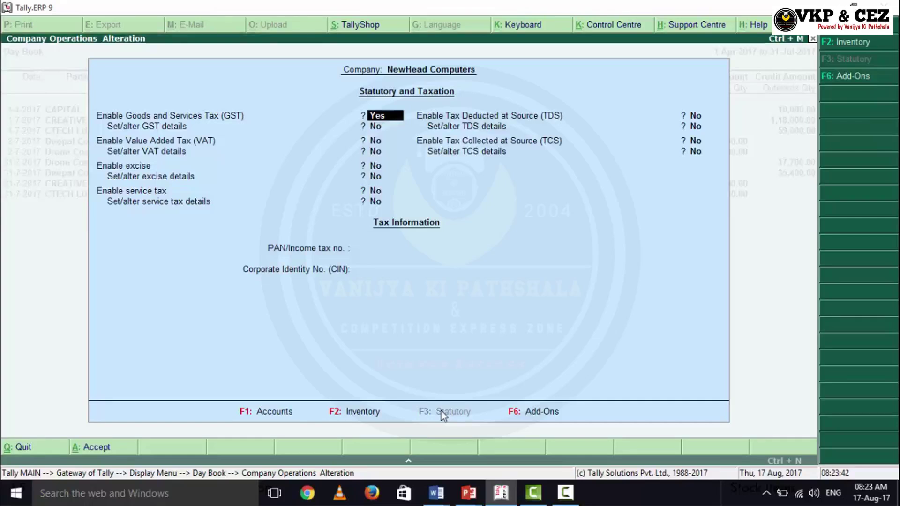
key(Return)
text(yes)
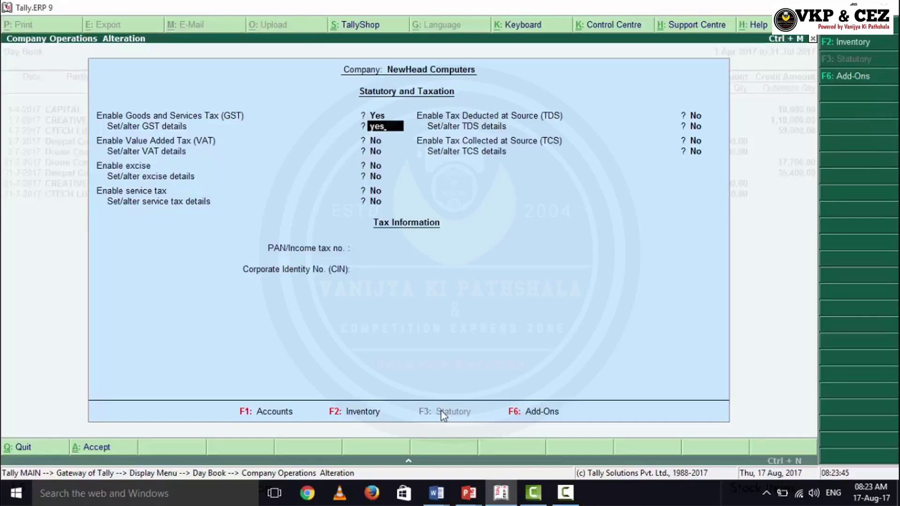
key(Return)
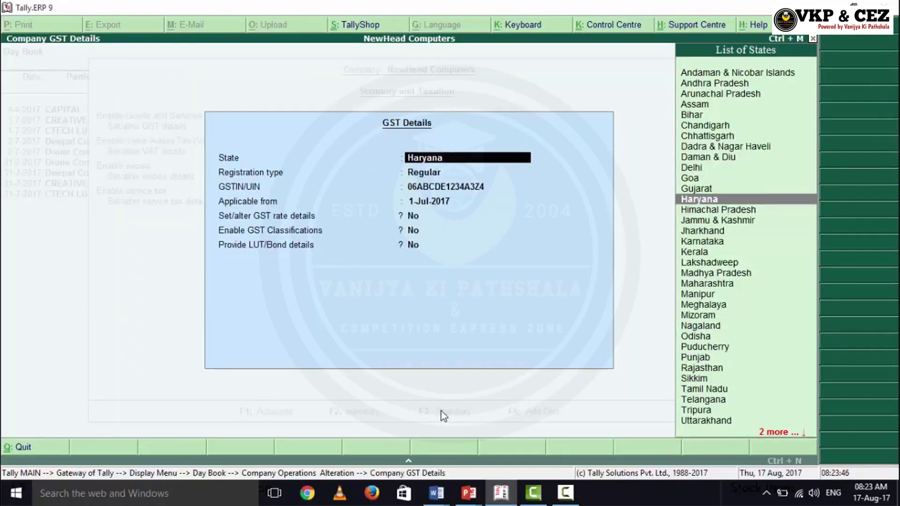
Review the state, registration type, GSTIN/UIN, applicability date, rate, classification and LUT/Bond fields in the company's GST details.
key(Return)
key(Return)
key(Return)
key(Return)
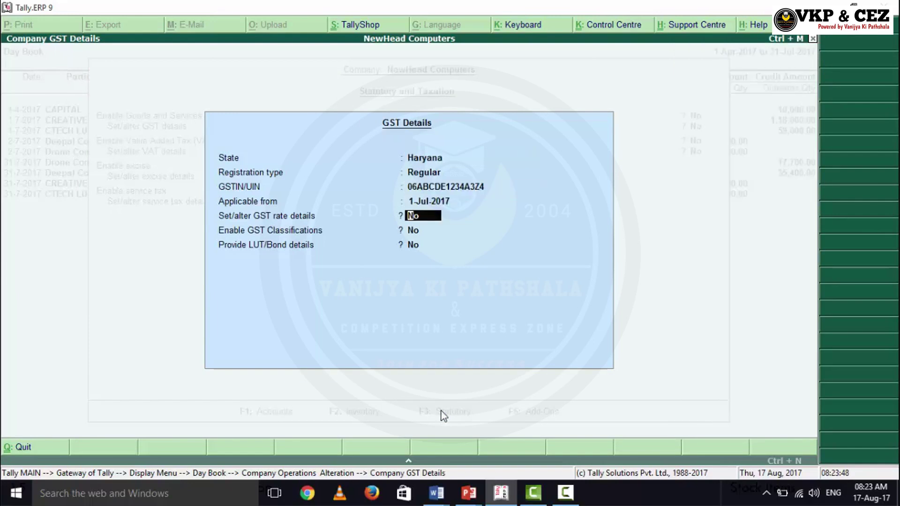
key(Return)
key(Return)
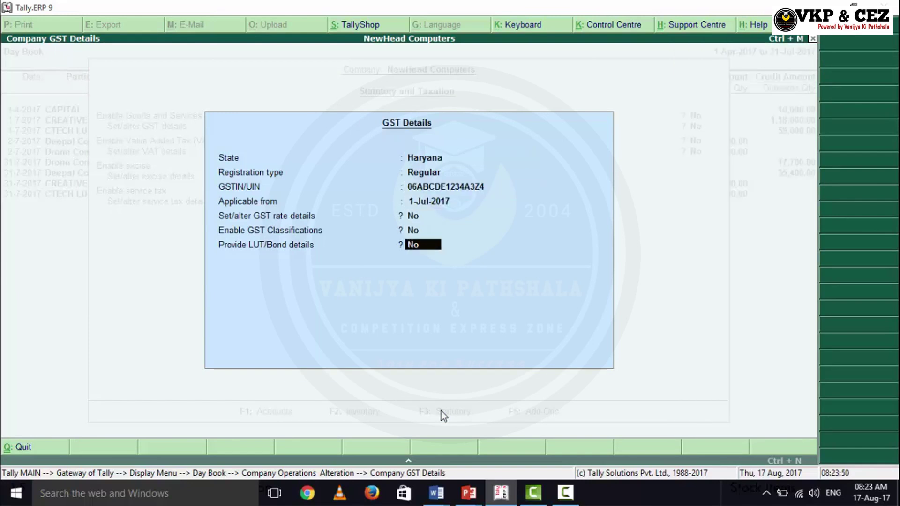
key(Up)
key(Up)
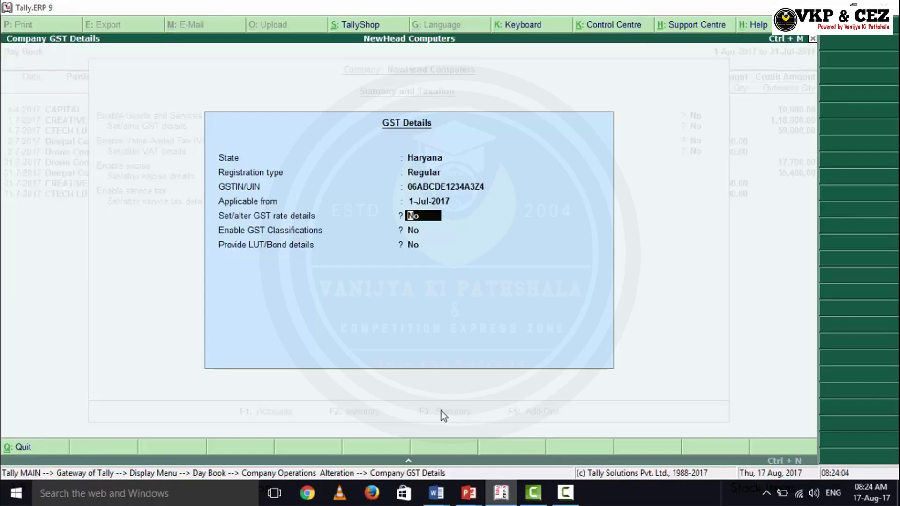
key(Up)
key(Up)
key(Up)
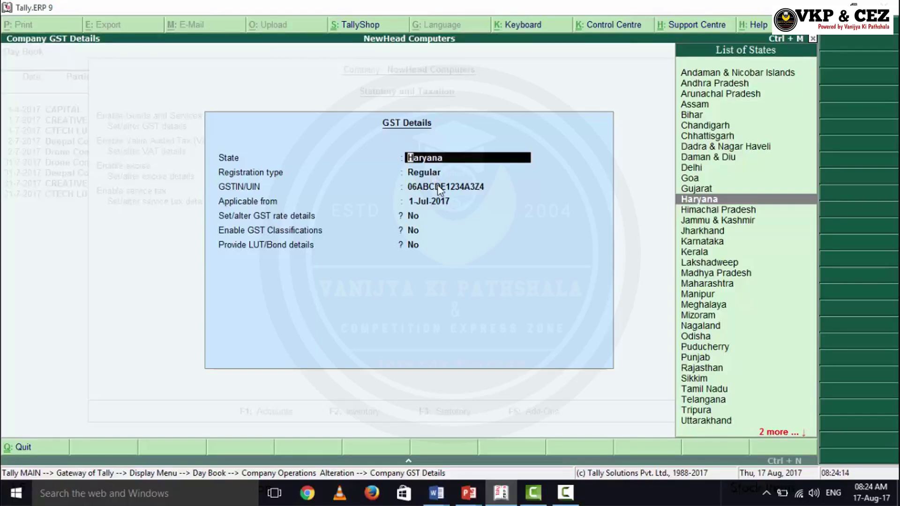
Accept the company's existing GST details and the statutory and taxation features, returning to the Day Book.
key(Return)
key(Return)
key(Return)
key(Return)
key(Return)
key(Return)
key(Return)
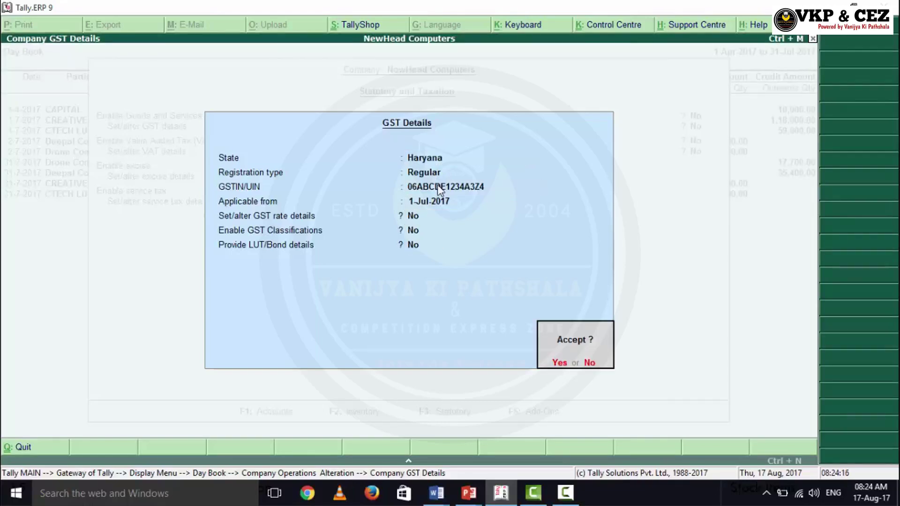
key(Return)
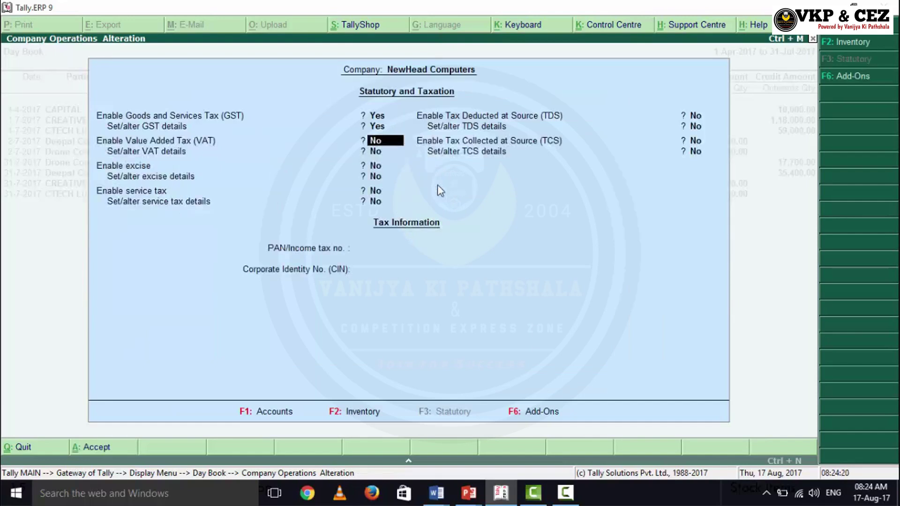
key(Return)
key(Return)
key(Return)
key(Return)
key(Return)
key(Return)
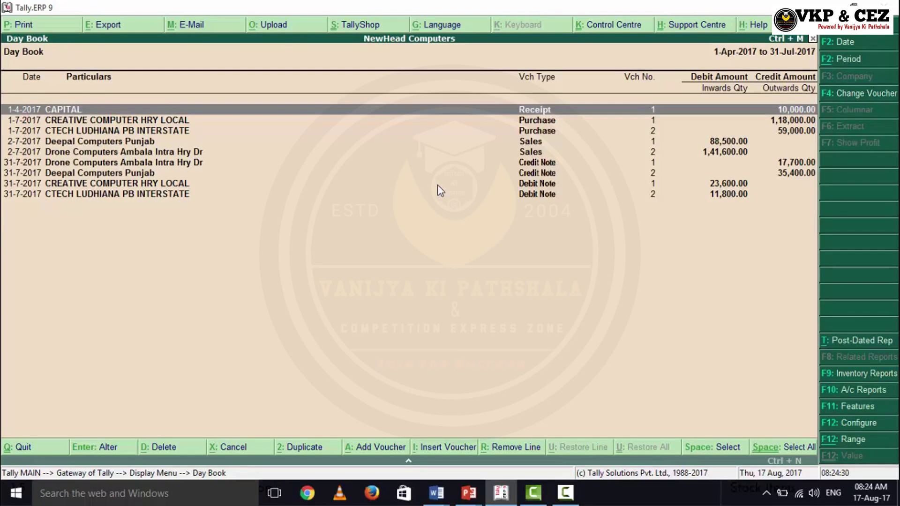
View the CAPITAL receipt voucher from the Day Book and quit it without altering it.
key(Return)
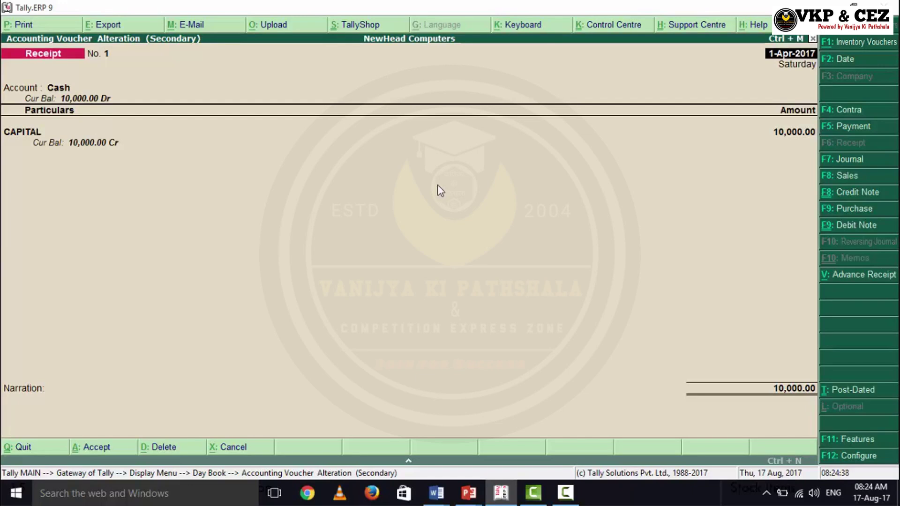
key(Escape)
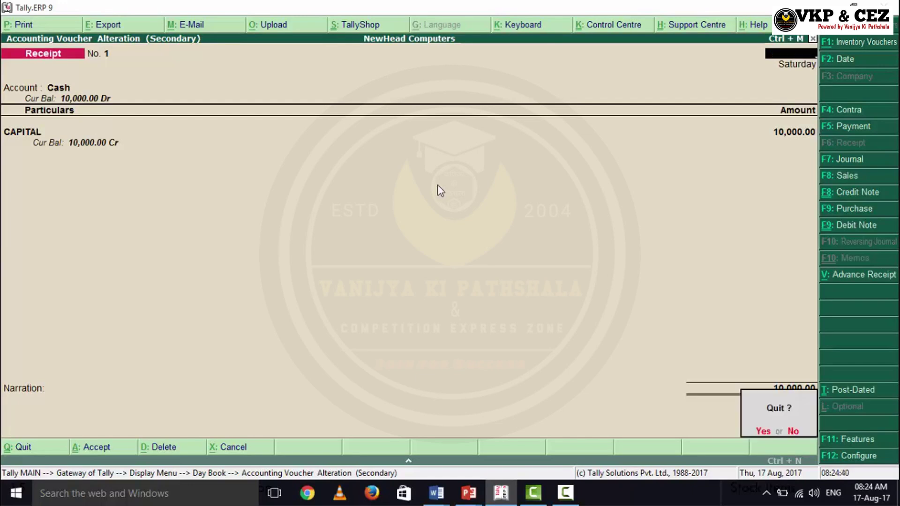
key(y)
Open purchase voucher 1 from CREATIVE COMPUTER HRY LOCAL and review its invoice header, supplier details and purchase ledger.
key(Down)
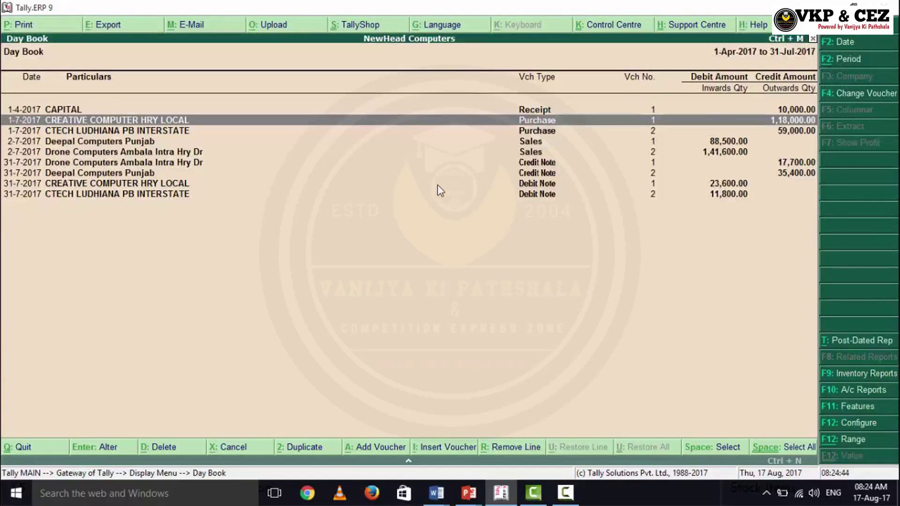
key(Return)
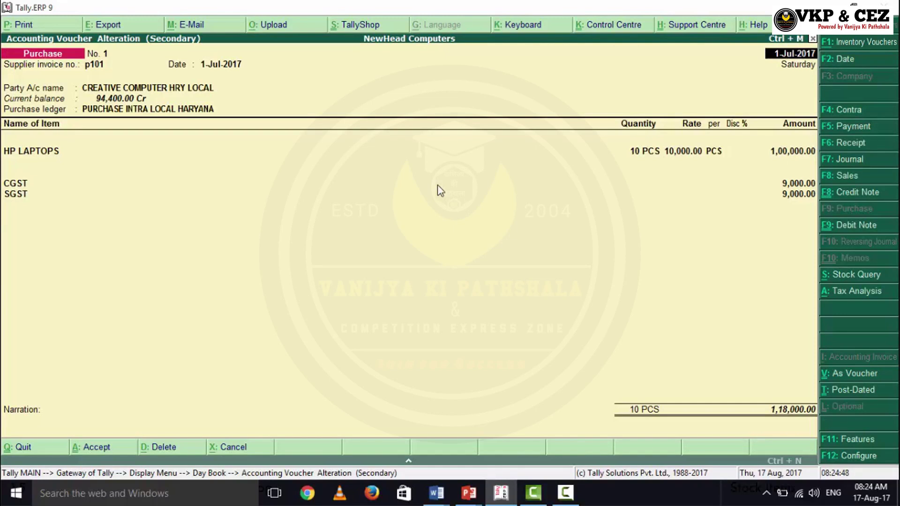
key(Return)
key(Return)
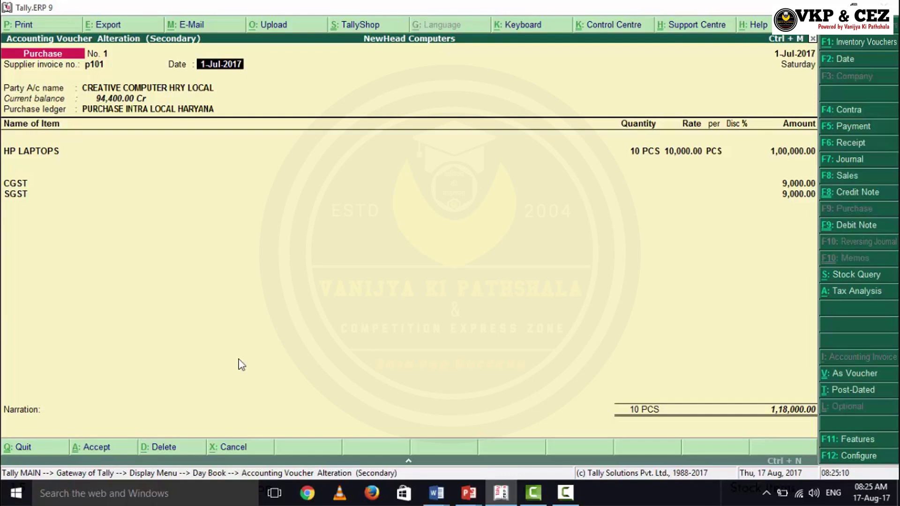
key(Return)
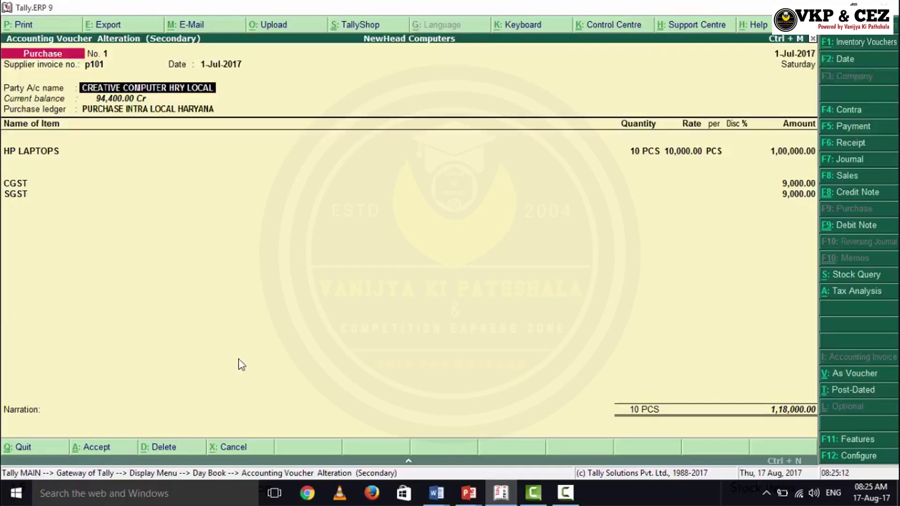
key(Return)
key(Return)
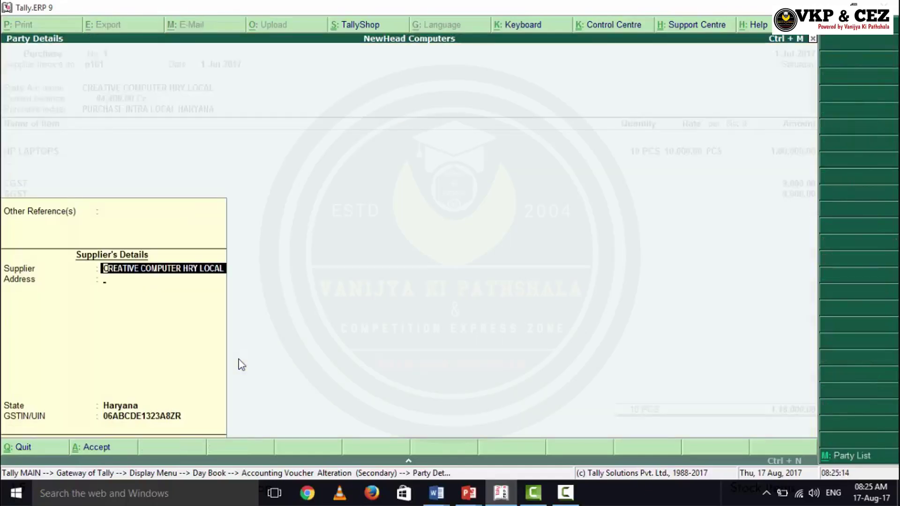
key(Return)
key(Return)
key(Return)
key(Return)
key(Return)
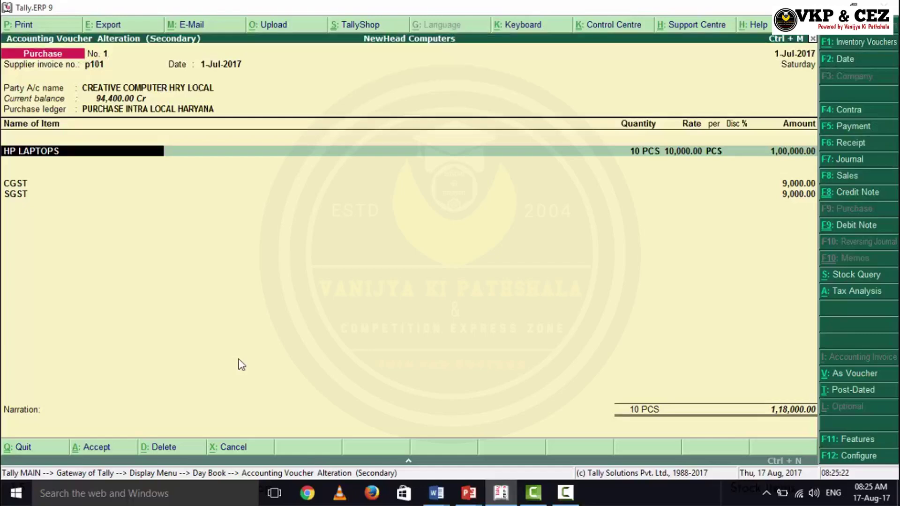
Review the HP LAPTOPS item and the CGST and SGST lines of purchase voucher 1, and accept the voucher.
key(Return)
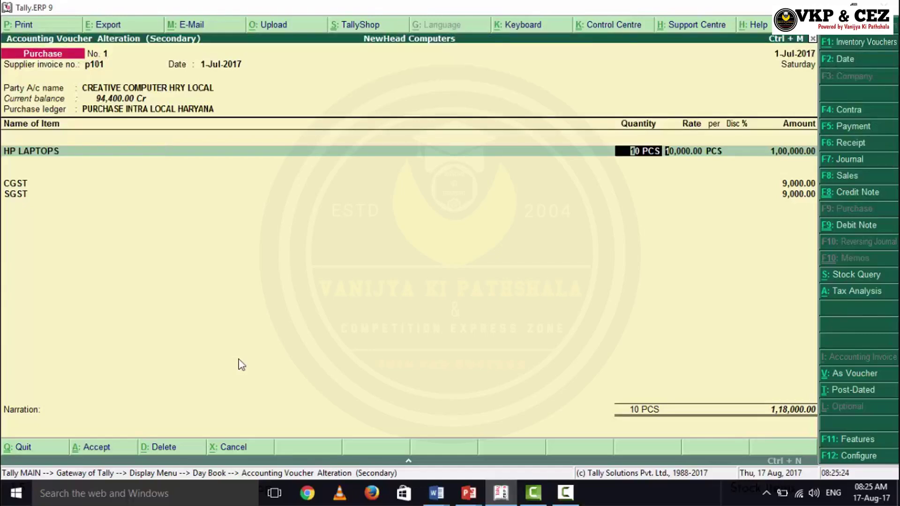
key(Return)
key(Return)
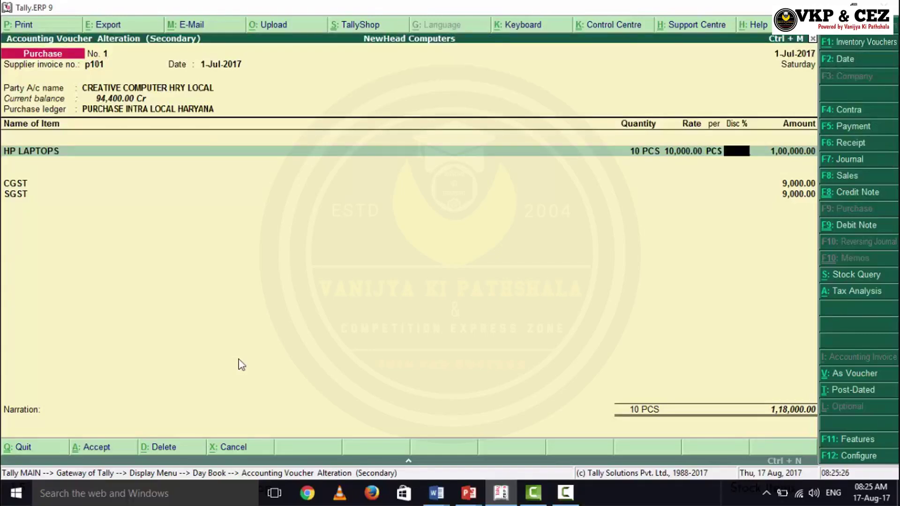
key(Return)
key(Return)
key(Return)
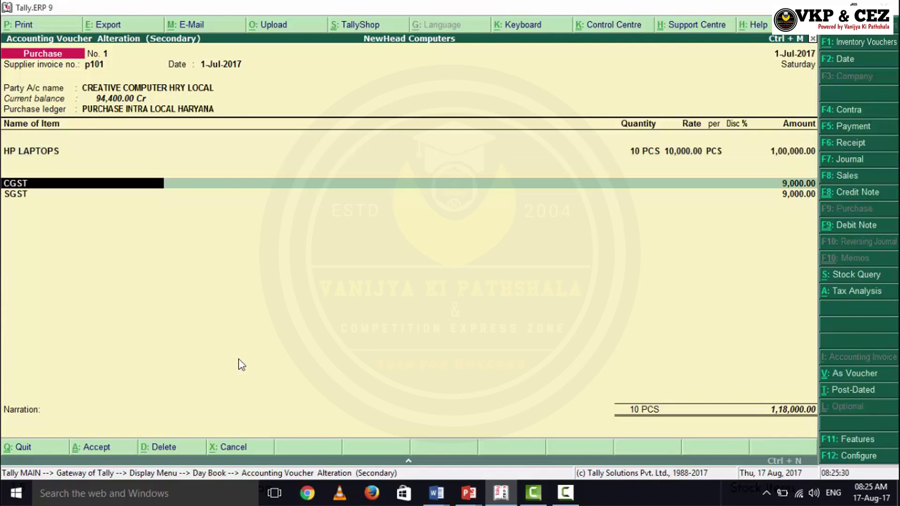
key(Return)
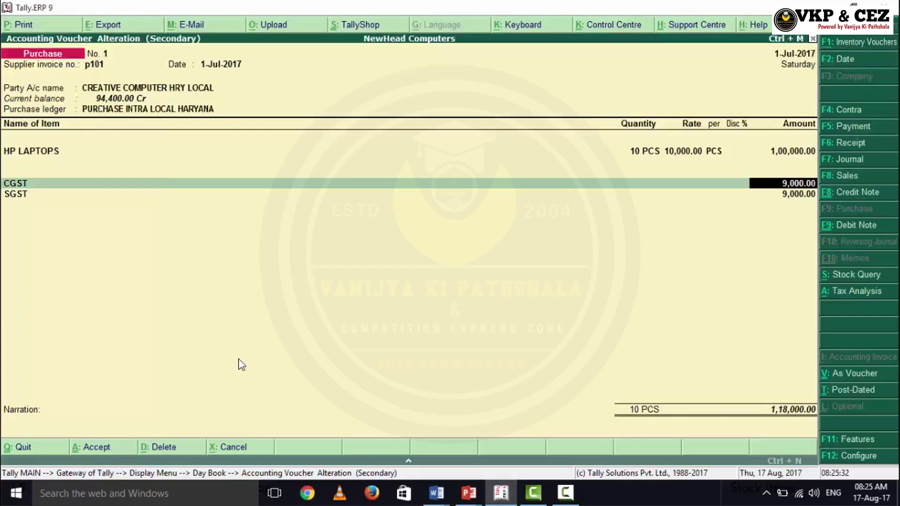
key(Return)
key(Return)
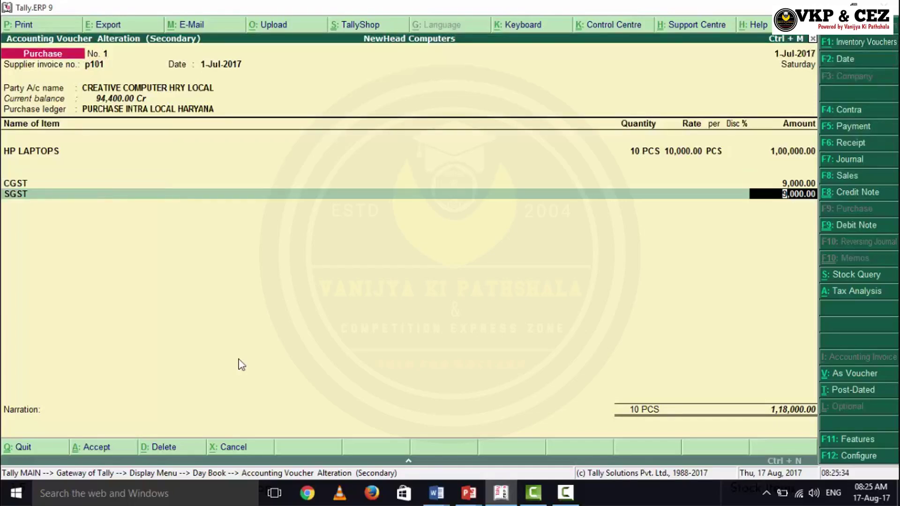
key(Return)
key(Return)
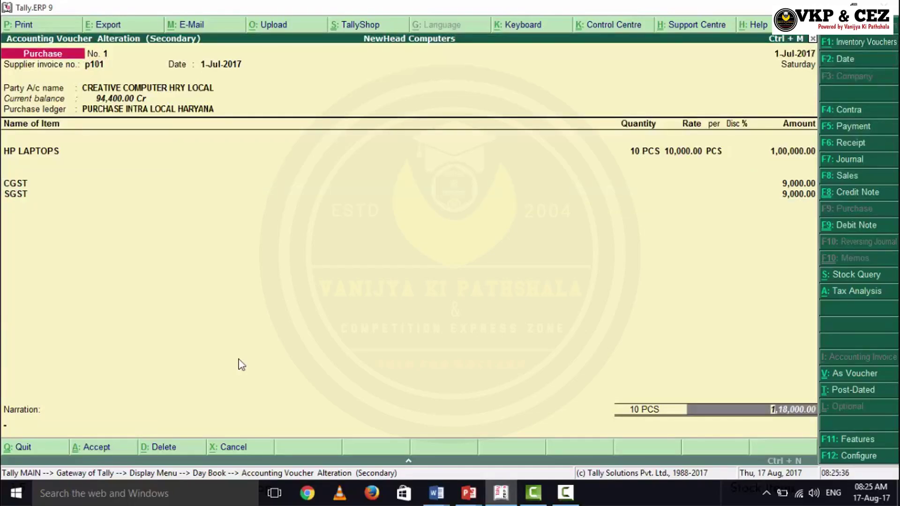
key(Return)
key(Return)
Open purchase voucher 2 from CTECH LUDHIANA PB INTERSTATE and review its invoice header, party details and purchase ledger.
key(Down)
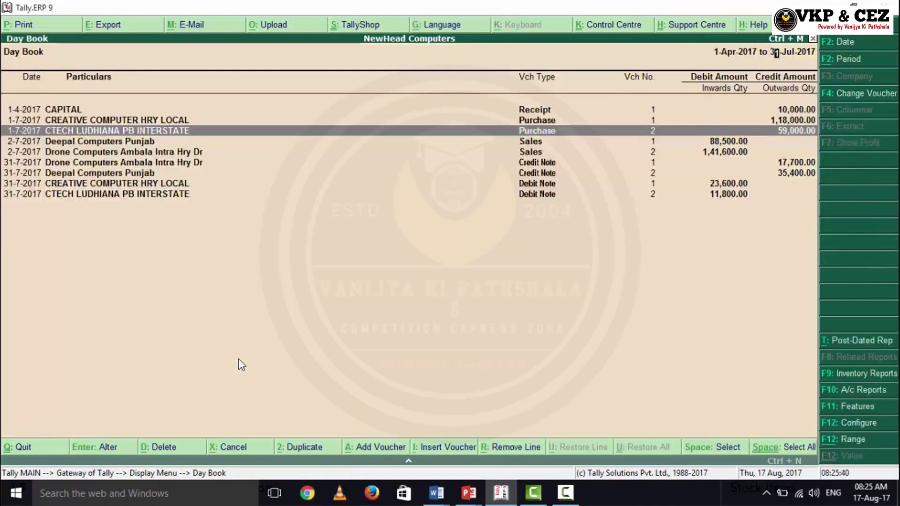
key(Return)
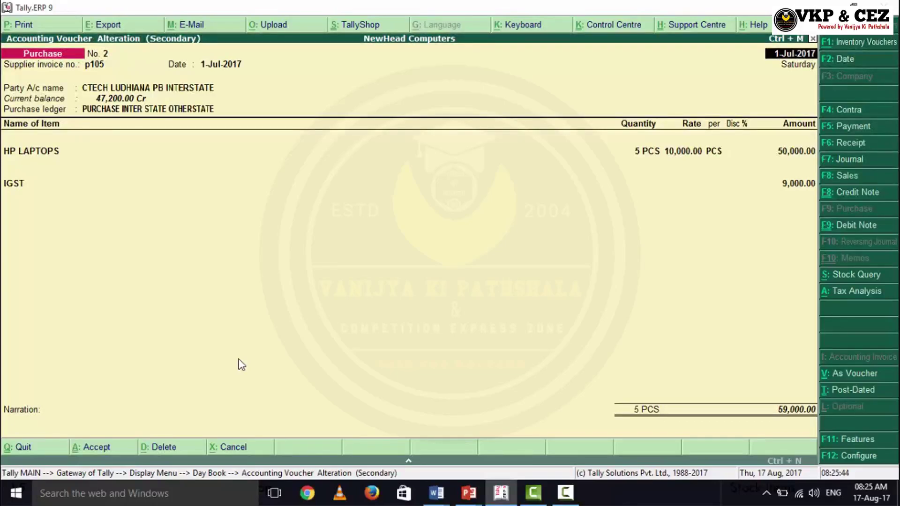
key(Return)
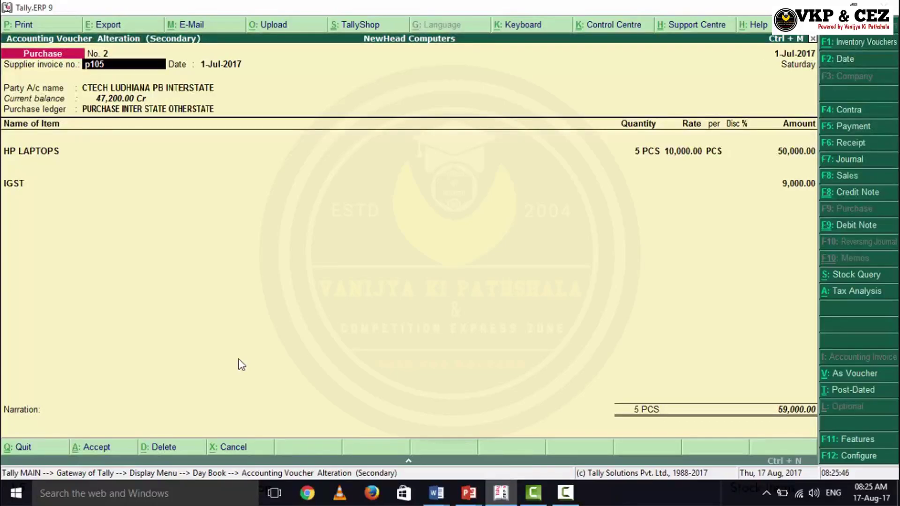
key(Return)
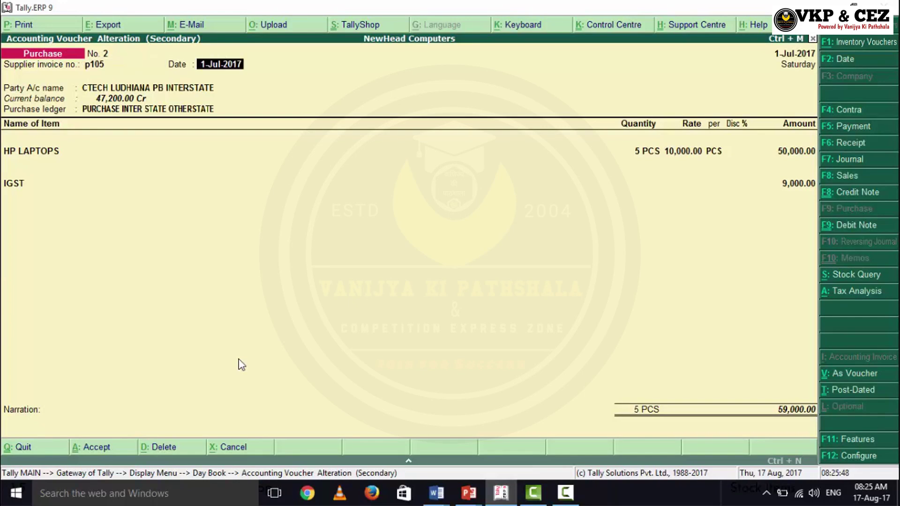
key(Return)
key(Return)
key(Return)
key(Return)
key(Return)
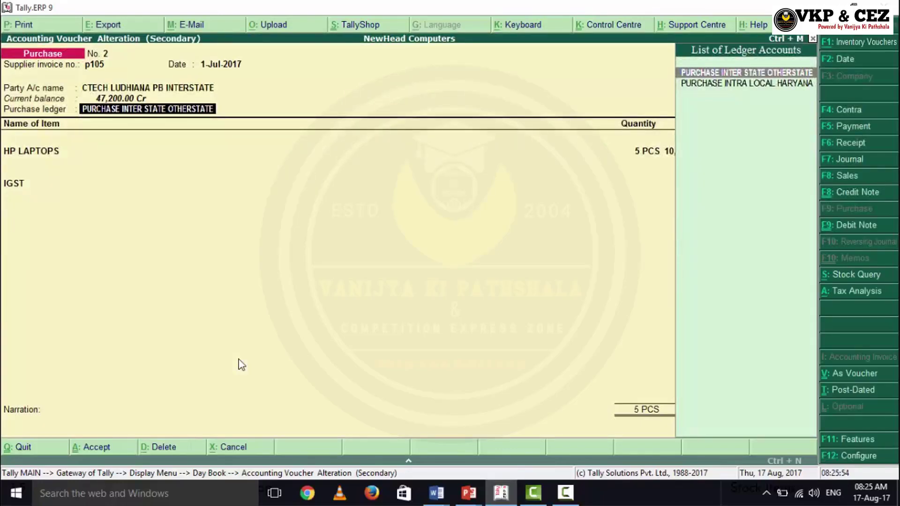
key(Return)
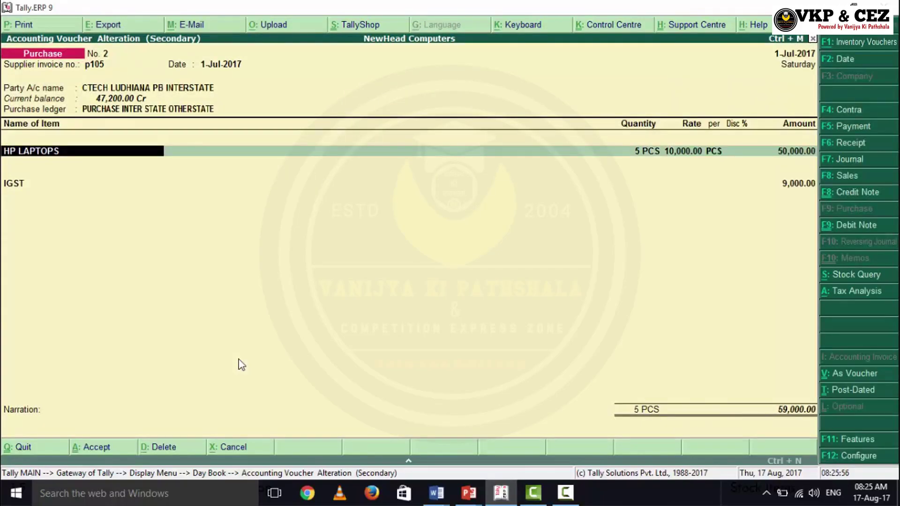
Review the HP LAPTOPS item and the IGST line of purchase voucher 2, and accept the voucher.
key(Return)
key(Return)
key(Return)
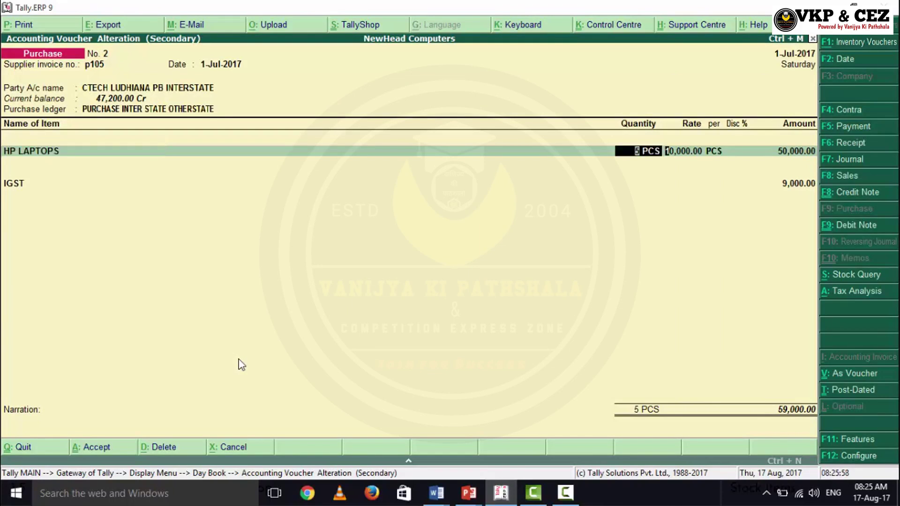
key(Return)
key(Return)
key(Return)
key(Return)
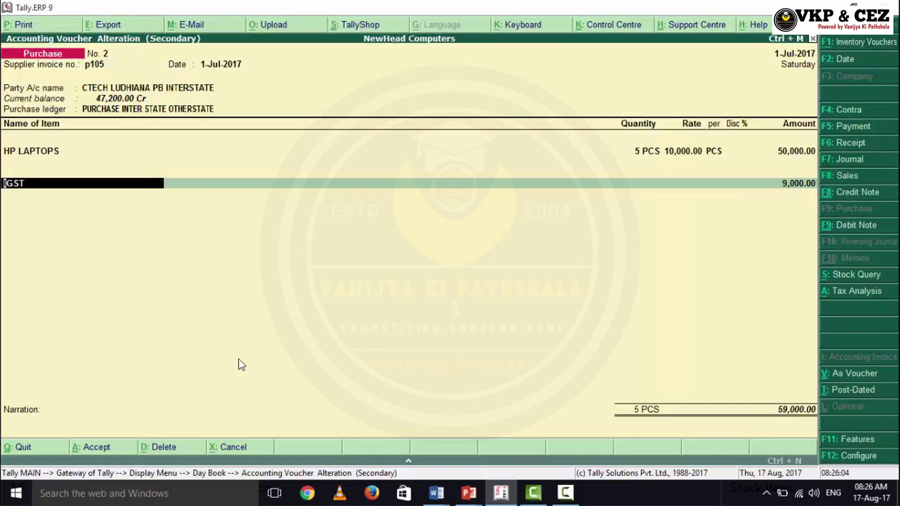
key(Return)
key(Return)
key(Return)
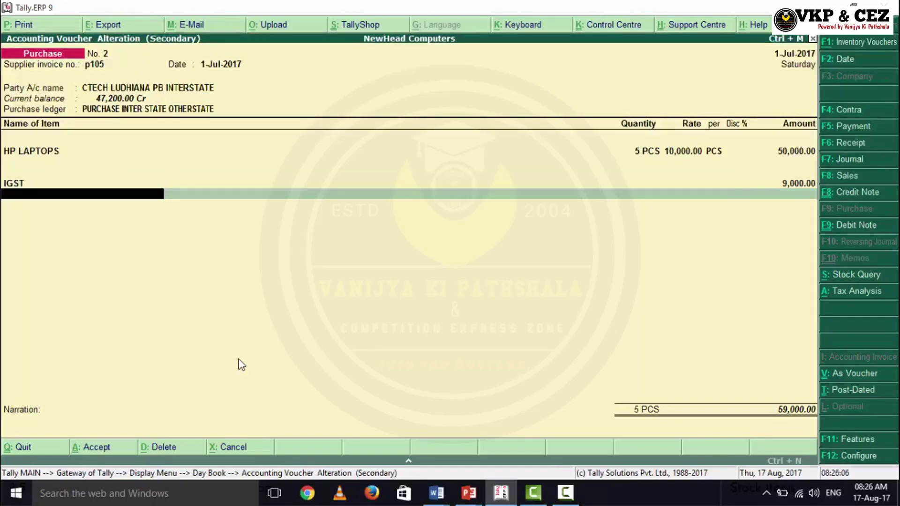
key(Return)
key(Return)
Open sales voucher 1 for Deepal Computers Punjab and review its reference, party details and sales ledger.
key(Down)
key(Down)
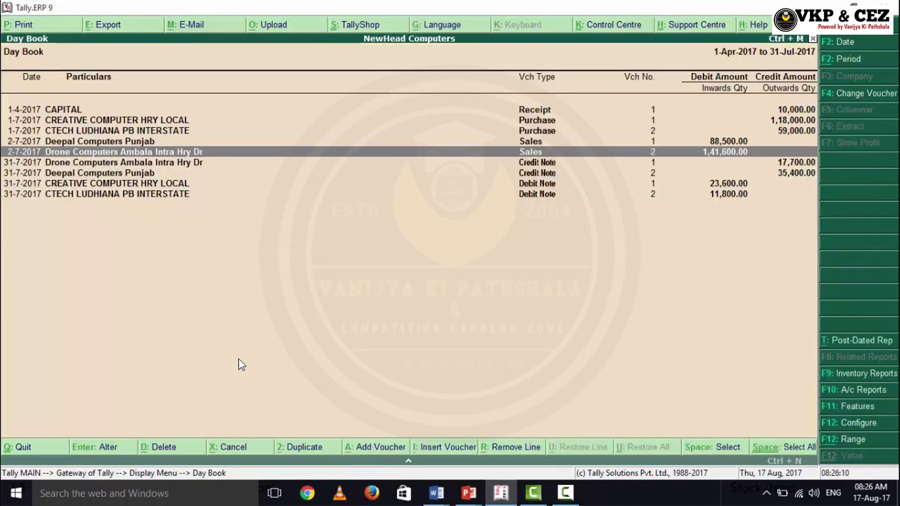
key(Up)
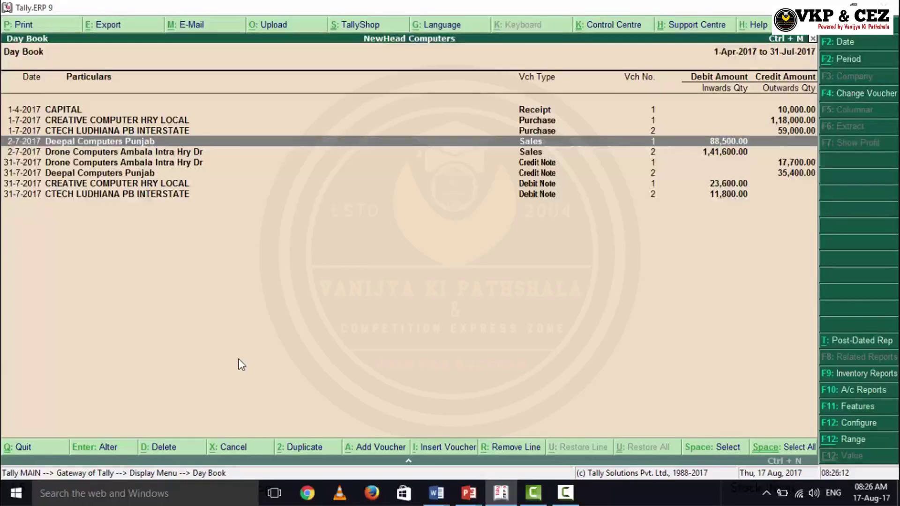
key(Return)
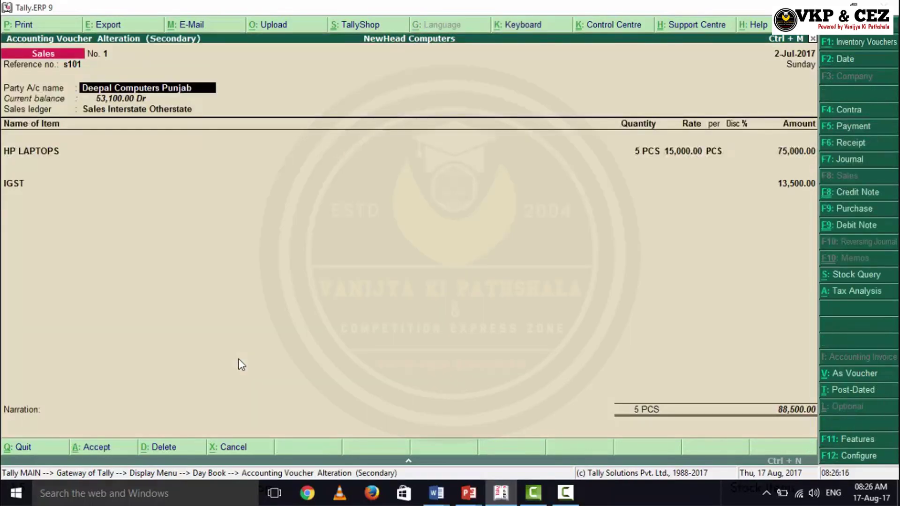
key(Return)
key(Return)
key(Return)
key(Return)
key(Return)
key(Return)
key(Return)
key(Return)
key(Return)
key(Return)
key(Return)
key(Return)
key(Return)
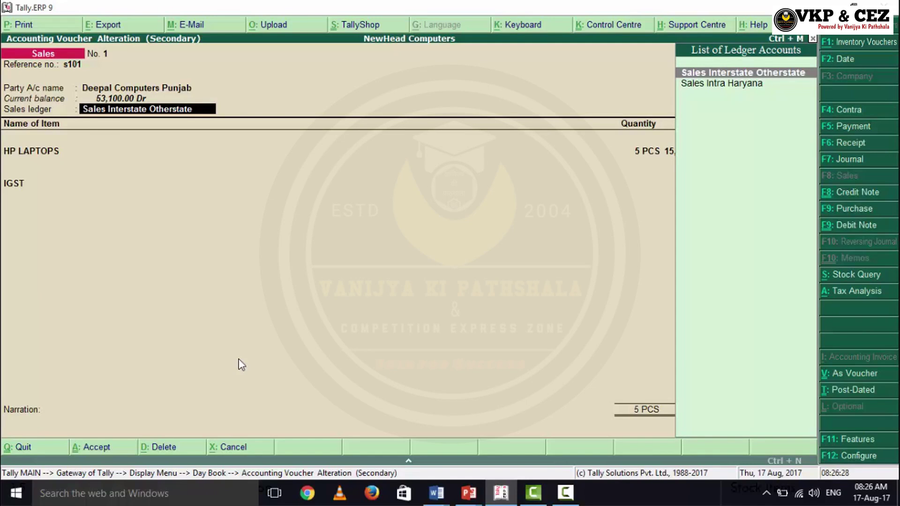
key(Return)
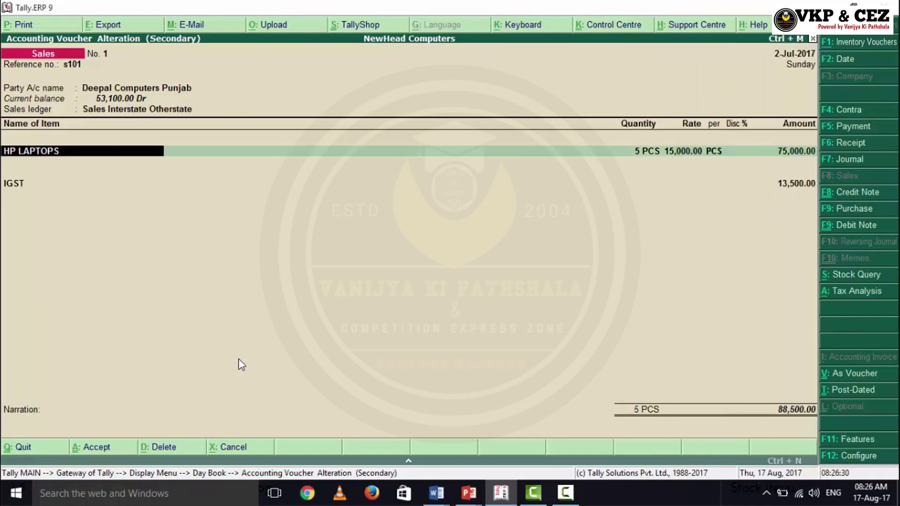
Review the HP LAPTOPS item and the IGST line of sales voucher 1, and accept the voucher.
key(Return)
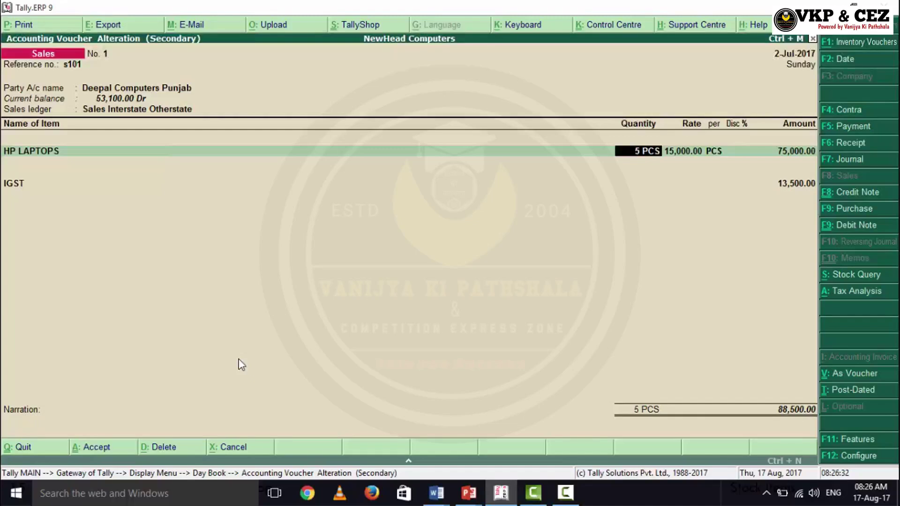
key(Return)
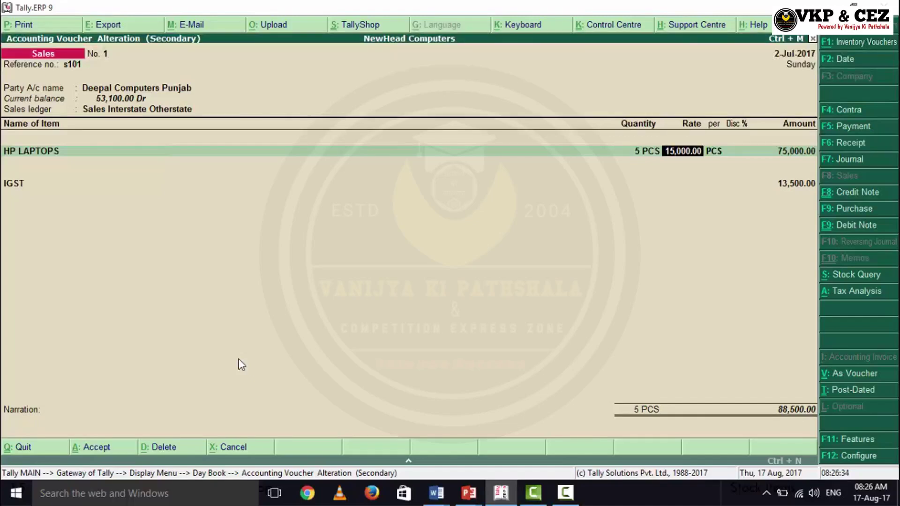
key(Return)
key(Return)
key(Return)
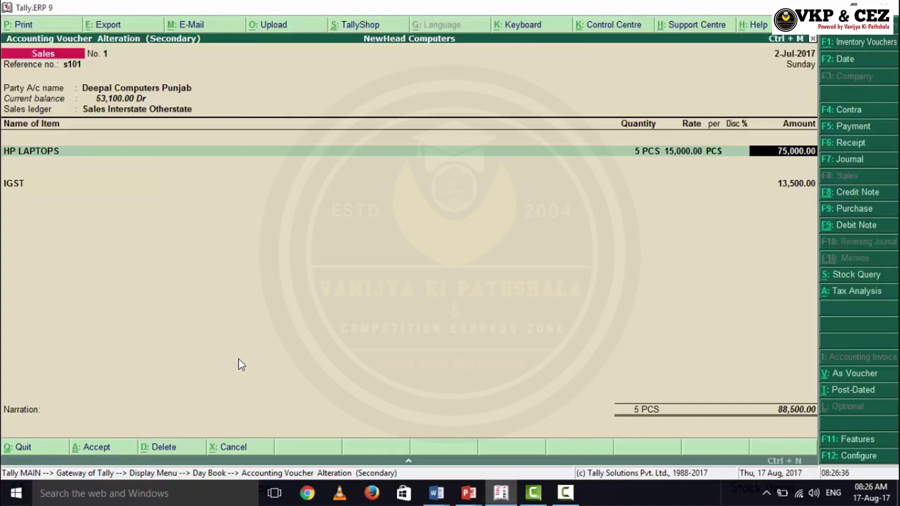
key(Return)
key(Return)
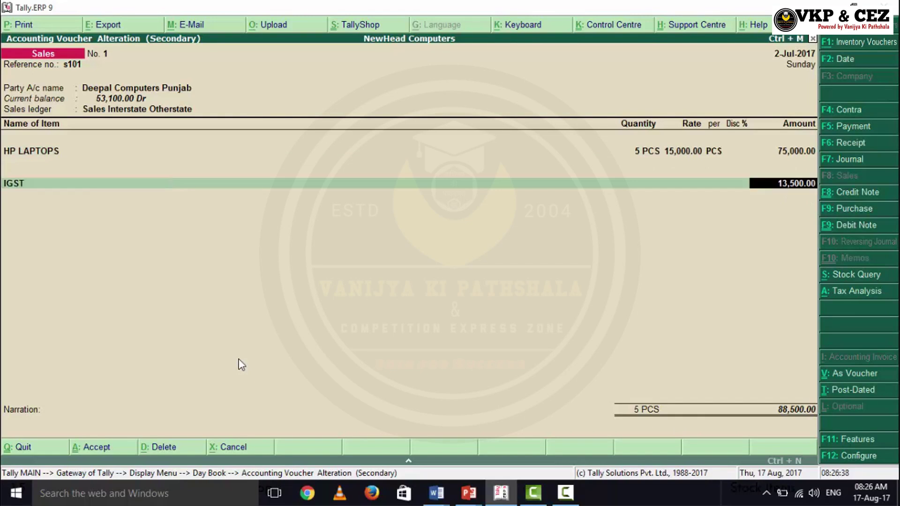
key(Return)
key(Return)
key(Return)
key(Return)
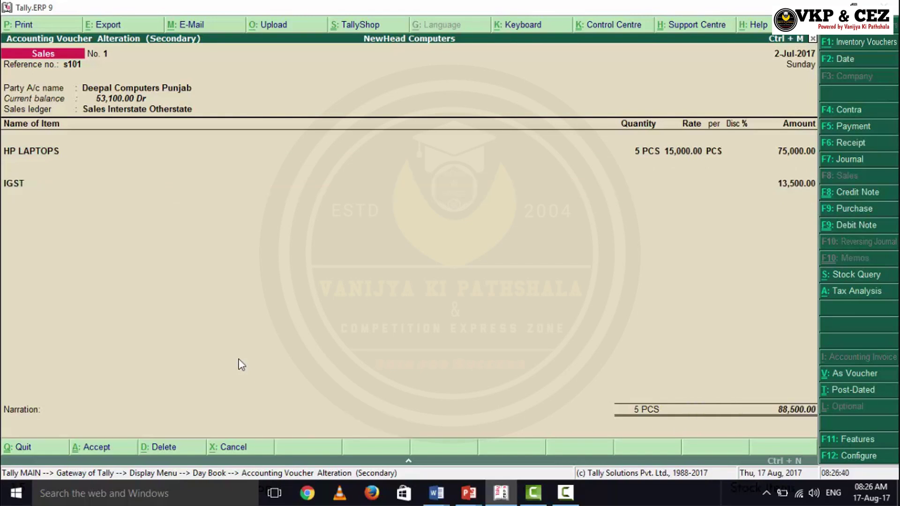
key(Return)
Open sales voucher 2 for Drone Computers Ambala Intra Hry Dr and review its despatch details, buyer details and sales ledger.
key(Down)
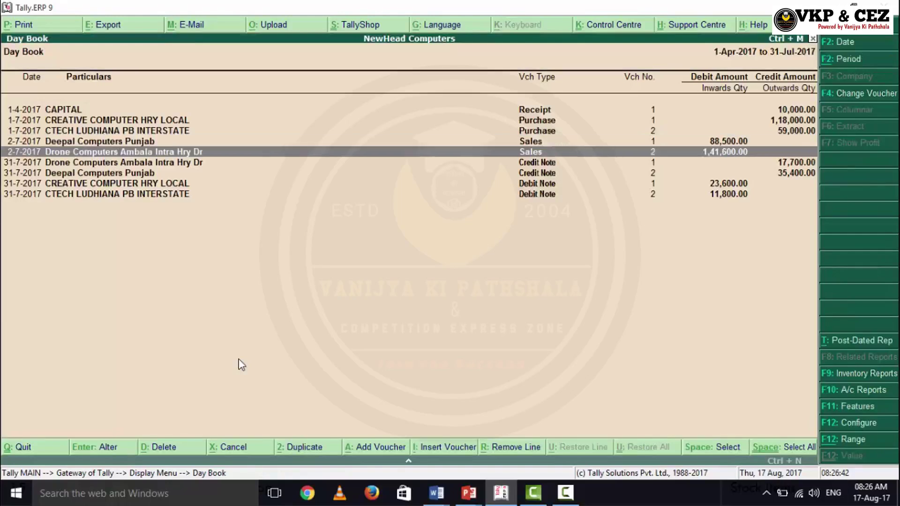
key(Return)
key(Return)
key(Return)
key(Return)
key(Return)
key(Return)
key(Return)
key(Return)
key(Return)
key(Return)
key(Return)
key(Return)
key(Return)
key(Return)
key(Return)
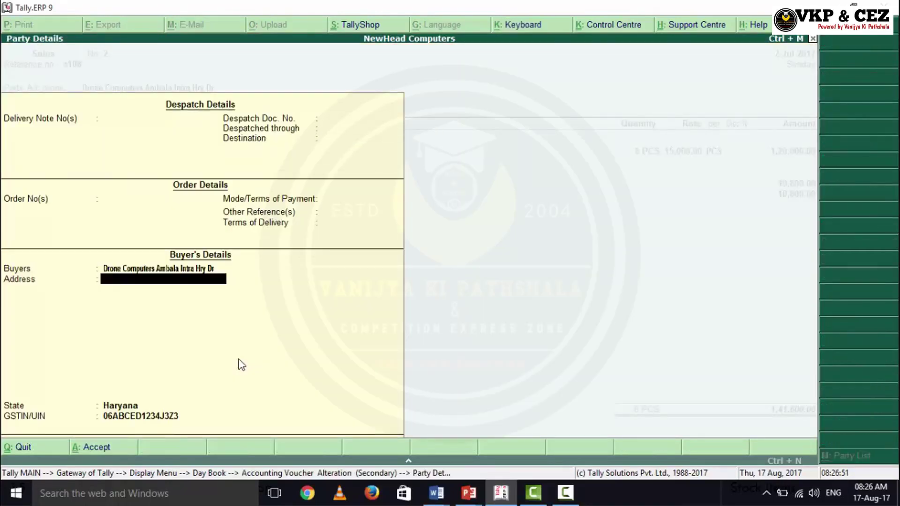
key(Return)
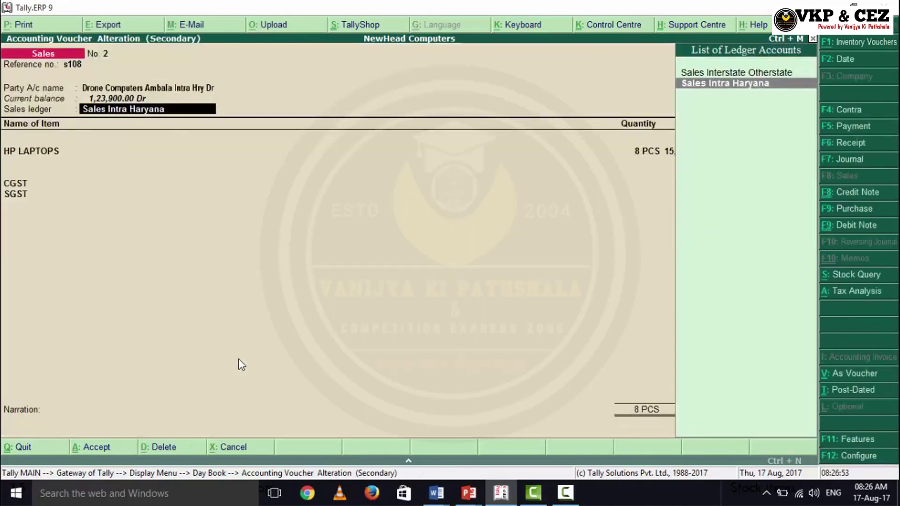
key(Return)
Review the HP LAPTOPS item and the CGST and SGST lines of sales voucher 2, and accept the voucher.
key(Return)
key(Return)
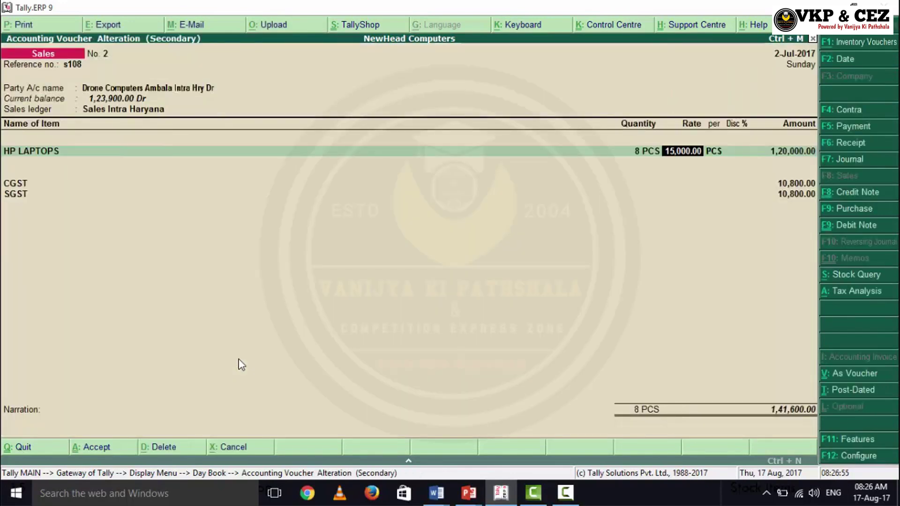
key(Return)
key(Return)
key(Return)
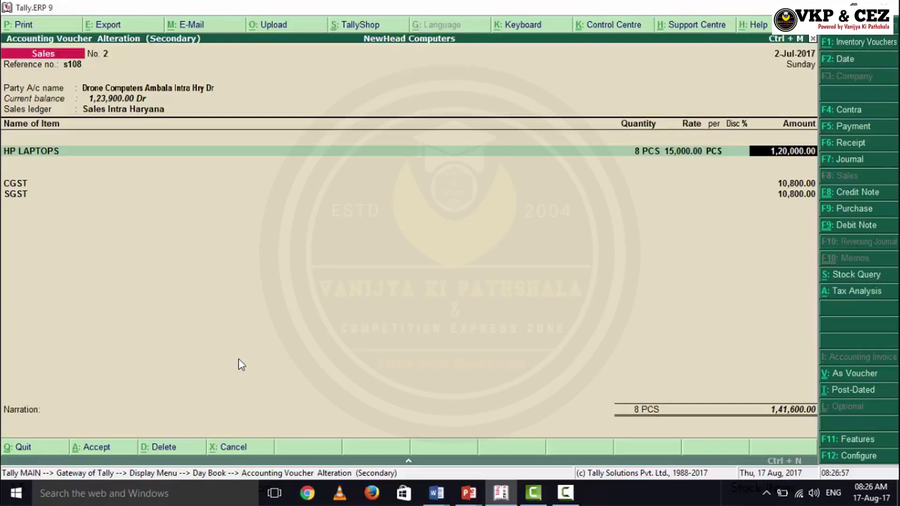
key(Return)
key(Return)
key(Return)
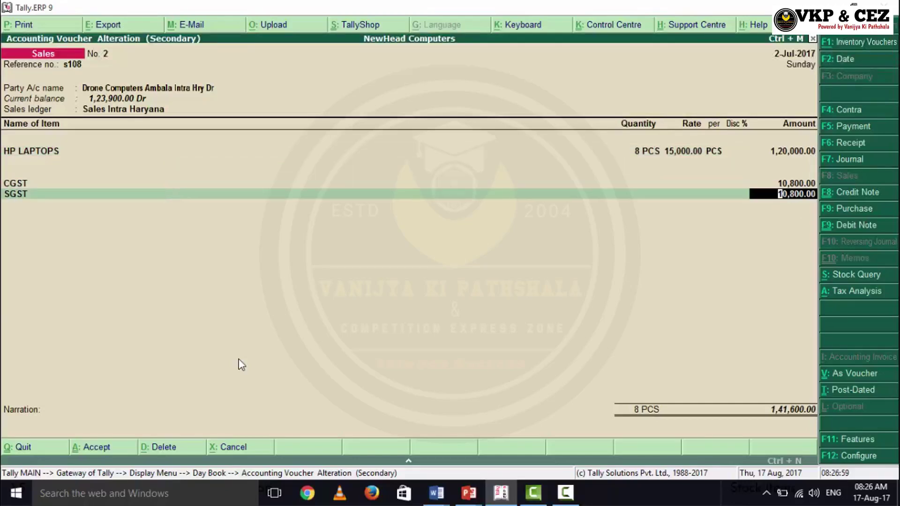
key(Return)
key(Return)
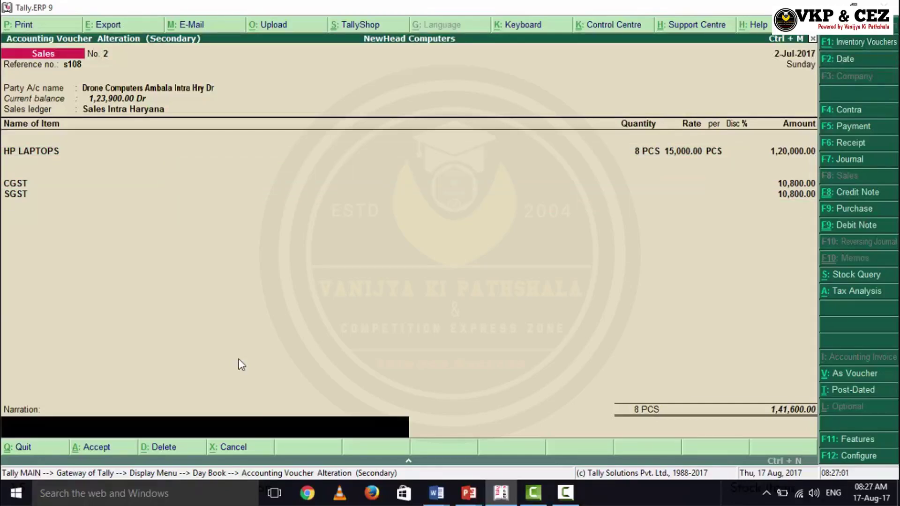
key(Return)
key(Return)
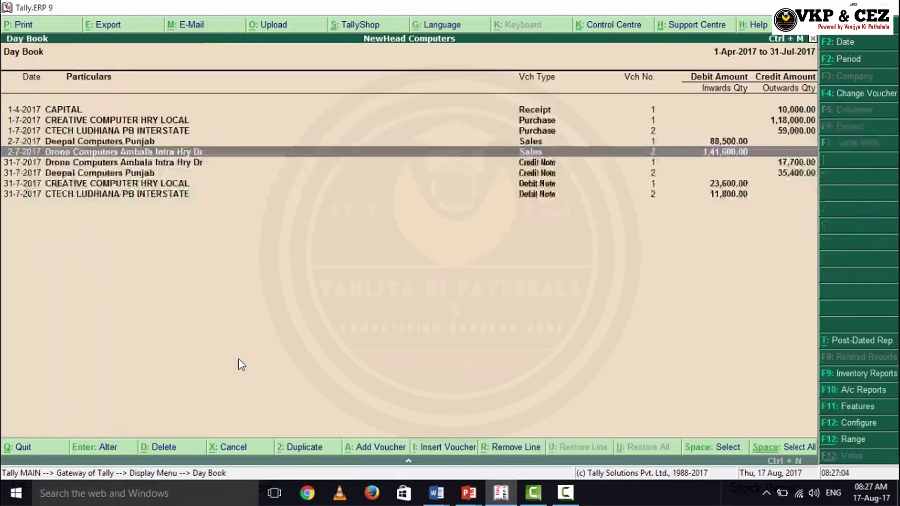